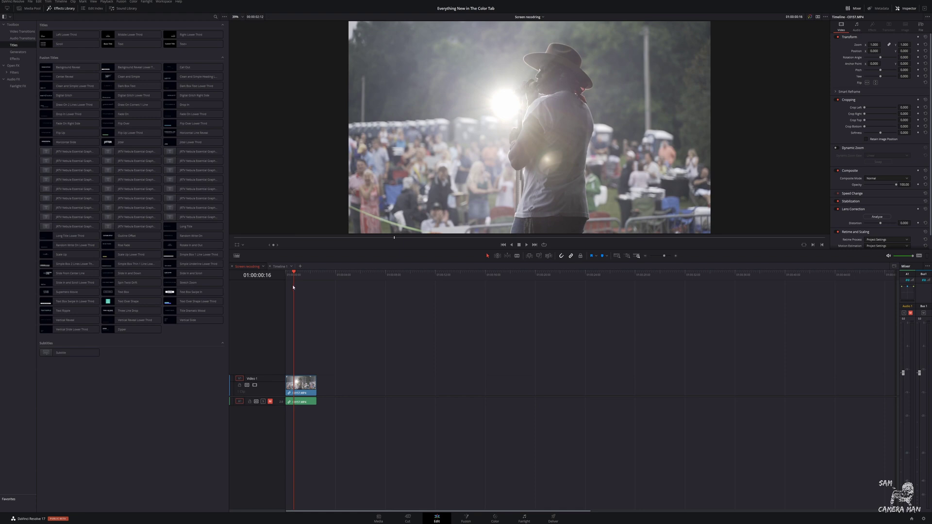
Scrub through the concert clip to preview frames, then switch to the Color page.
{"action": "left_click_drag", "start_coordinate": [294, 279], "coordinate": [300, 282]}
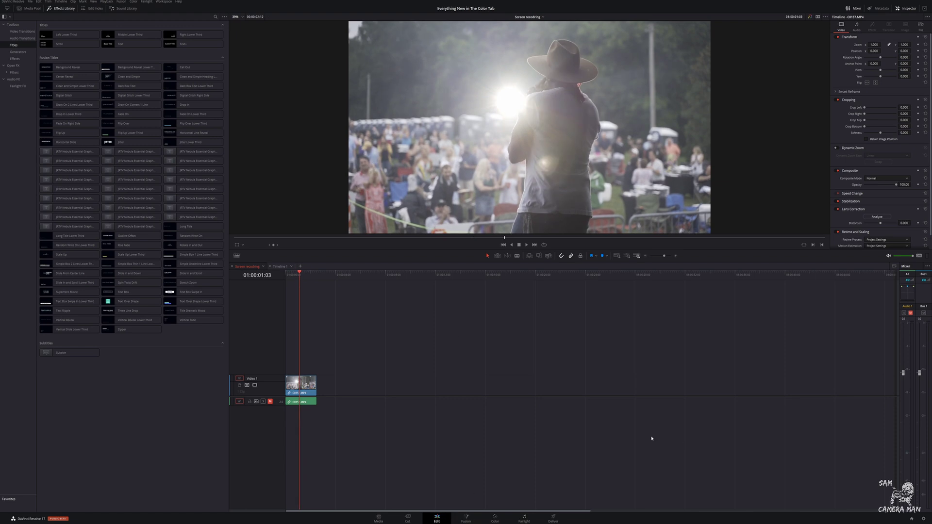
{"action": "left_click", "coordinate": [495, 518]}
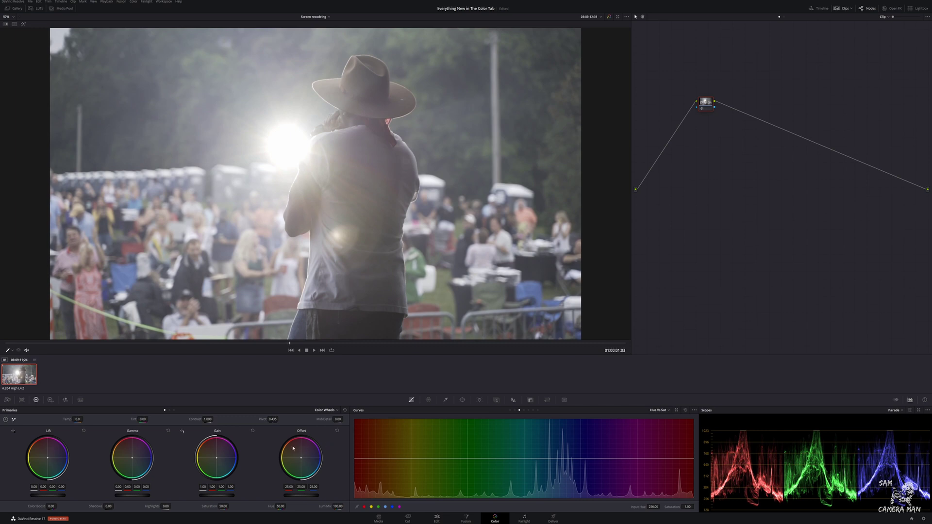
Move node 01 up-left and build a serial node chain with Alt+S, then select the nodes.
{"action": "left_click_drag", "start_coordinate": [703, 100], "coordinate": [667, 61]}
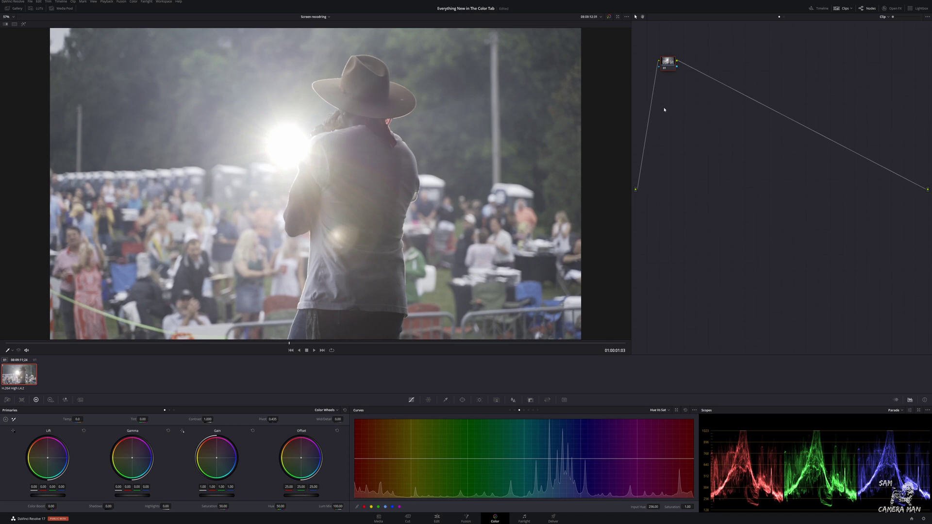
{"action": "key", "text": "alt+s"}
{"action": "key", "text": "alt+s"}
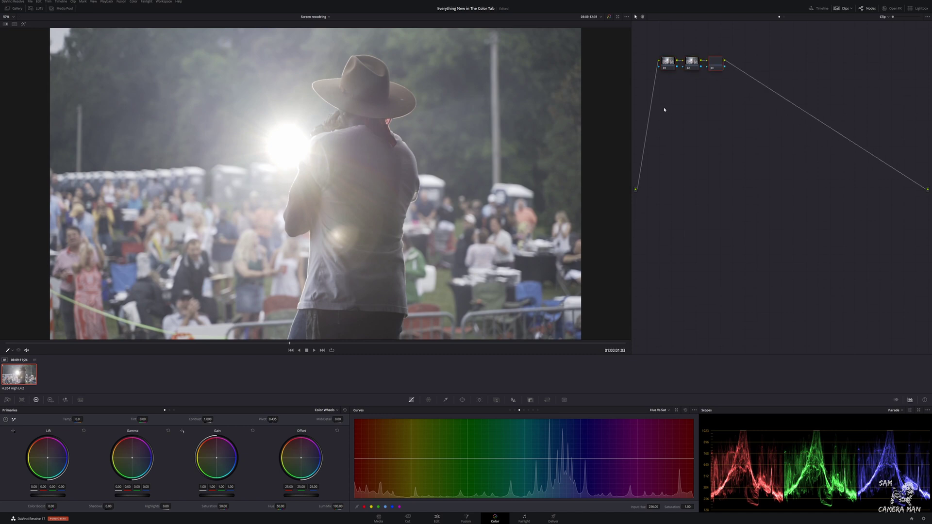
{"action": "key", "text": "alt+s"}
{"action": "key", "text": "alt+s"}
{"action": "key", "text": "alt+s"}
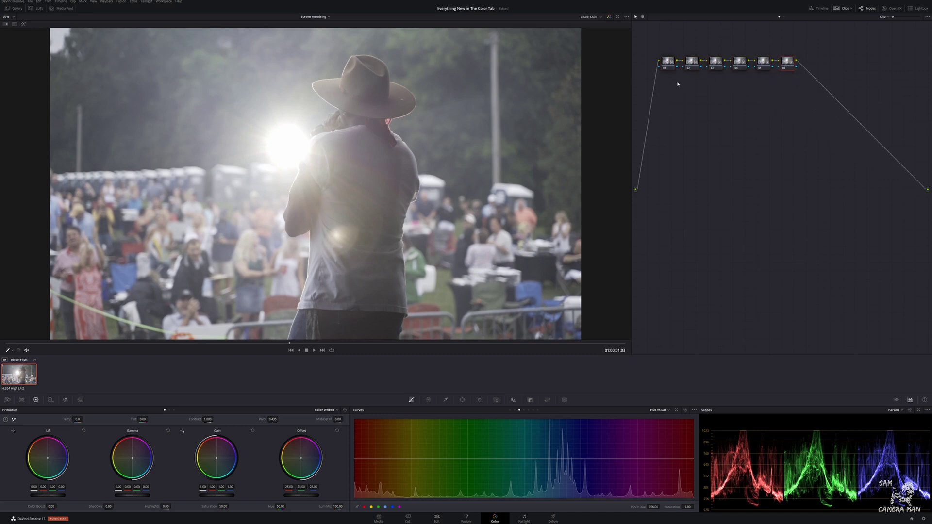
{"action": "key", "text": "alt+s"}
{"action": "left_click_drag", "start_coordinate": [684, 82], "coordinate": [763, 195]}
Set node 01 apart and label nodes 02–05 for exposure, colour balance, look and colour warper.
{"action": "left_click", "coordinate": [772, 149]}
{"action": "left_click", "coordinate": [669, 60]}
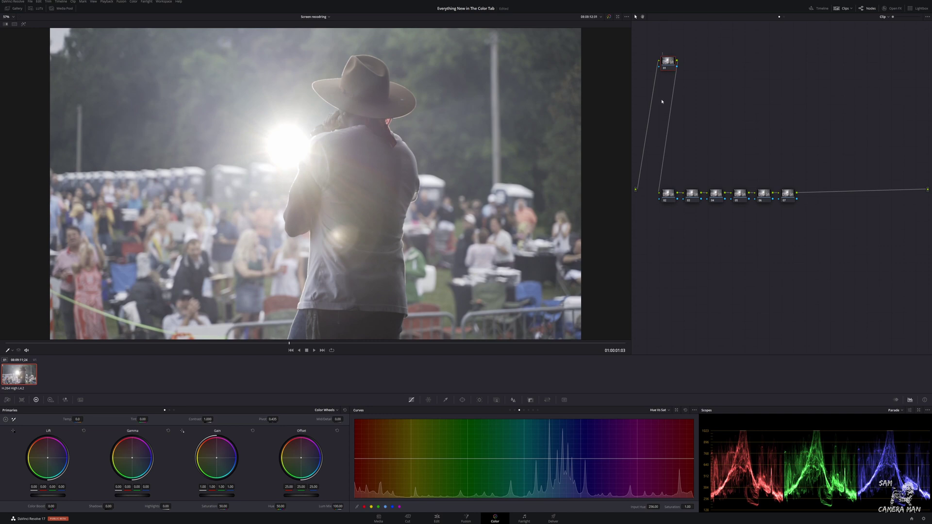
{"action": "left_click", "coordinate": [671, 193]}
{"action": "left_click", "coordinate": [692, 197]}
{"action": "left_click", "coordinate": [719, 193]}
{"action": "left_click", "coordinate": [739, 201]}
On the Exp node, raise Contrast to about 1.27, lower Lift to about -0.13, nudge Gamma up.
{"action": "left_click_drag", "start_coordinate": [208, 419], "coordinate": [214, 419]}
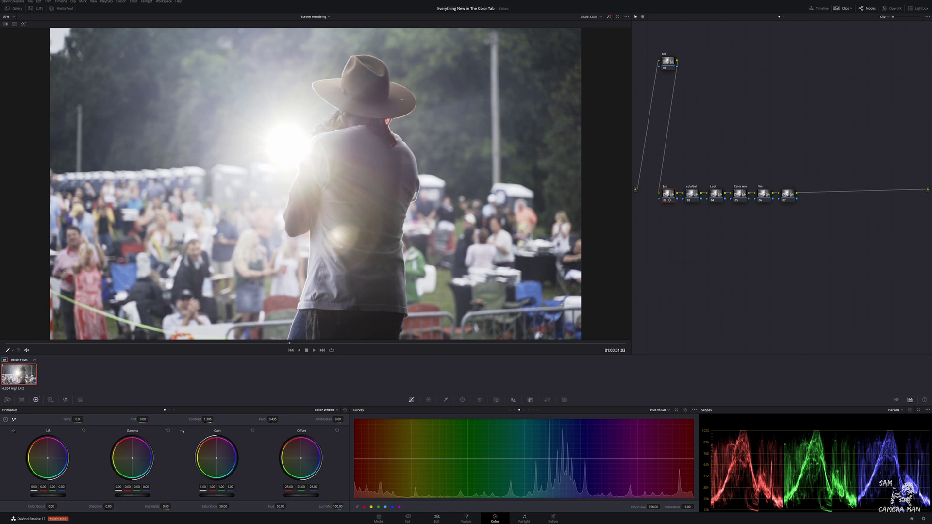
{"action": "left_click_drag", "start_coordinate": [48, 495], "coordinate": [41, 495]}
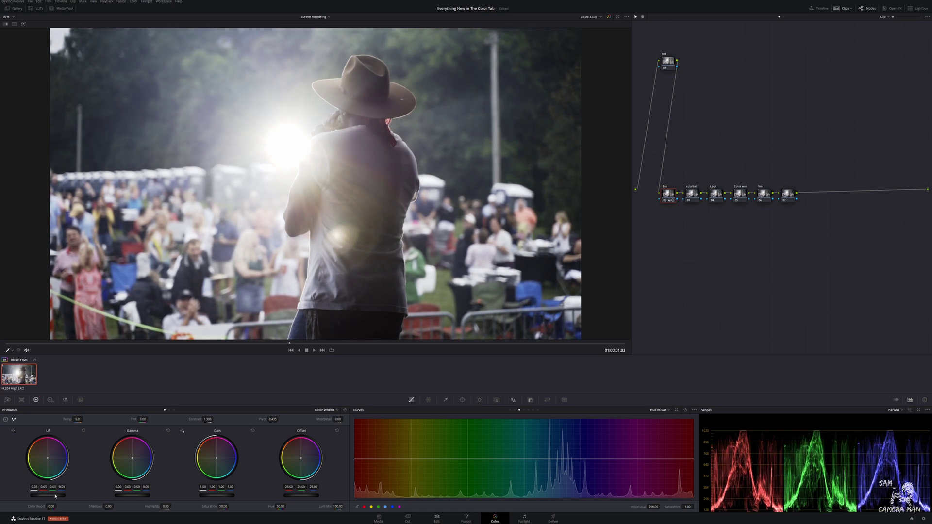
{"action": "left_click_drag", "start_coordinate": [133, 495], "coordinate": [204, 496]}
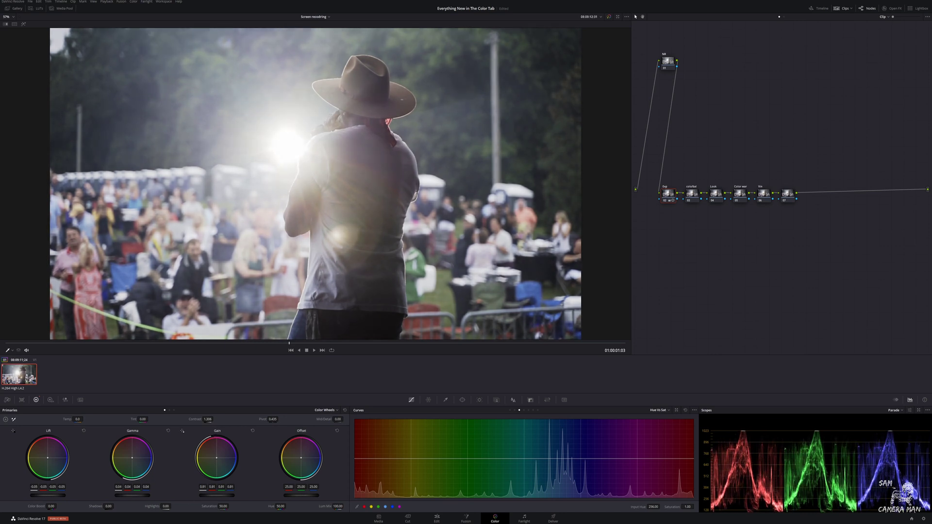
{"action": "left_click_drag", "start_coordinate": [133, 496], "coordinate": [115, 497]}
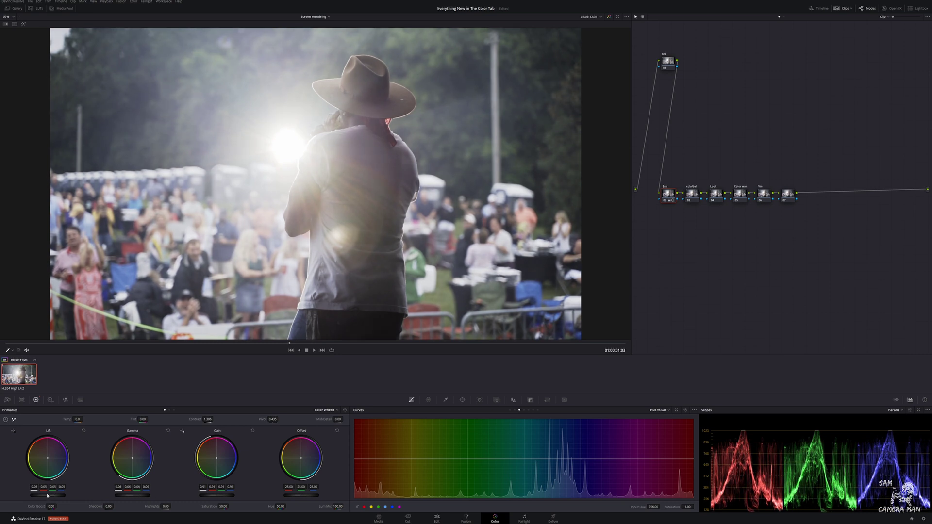
{"action": "left_click_drag", "start_coordinate": [46, 495], "coordinate": [35, 497]}
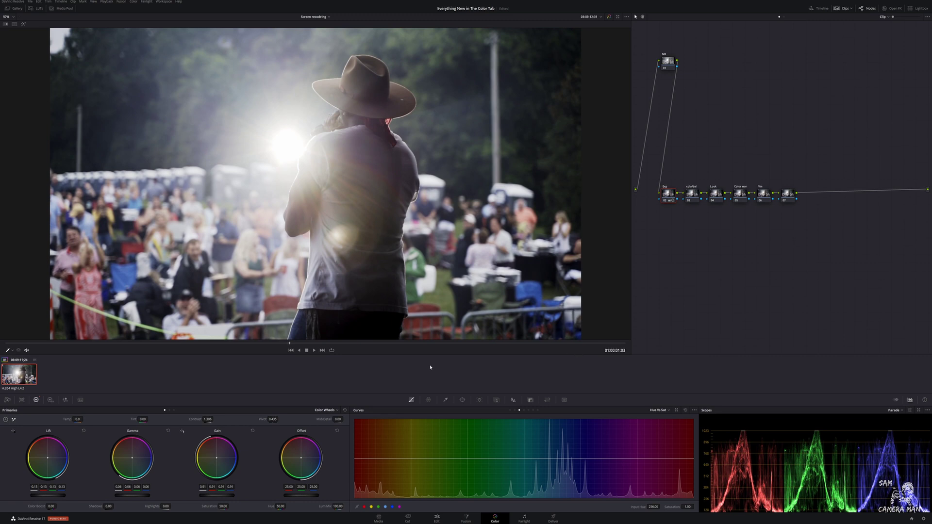
On an earlier frame, cool the colour-balance node by lowering Temp and slightly reducing Tint.
{"action": "left_click_drag", "start_coordinate": [68, 351], "coordinate": [153, 353]}
{"action": "key", "text": "shift+apostrophe"}
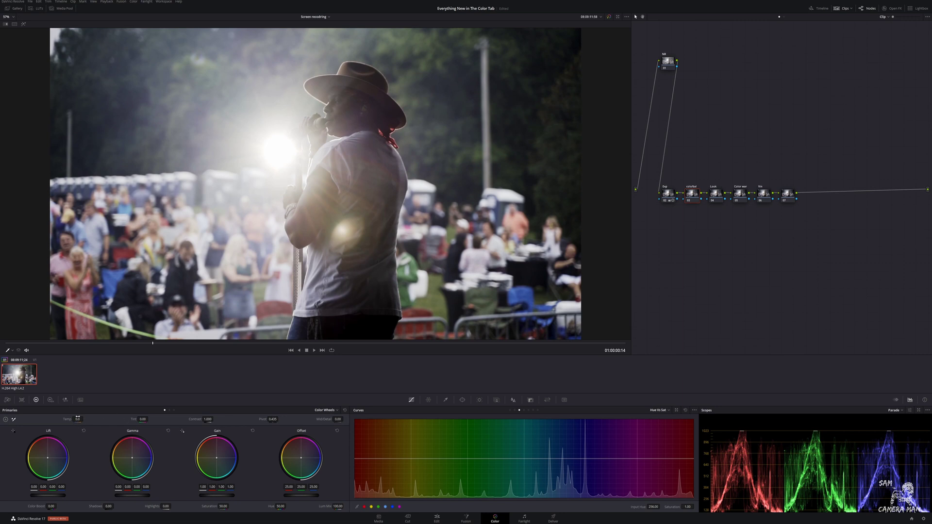
{"action": "left_click_drag", "start_coordinate": [85, 419], "coordinate": [84, 419]}
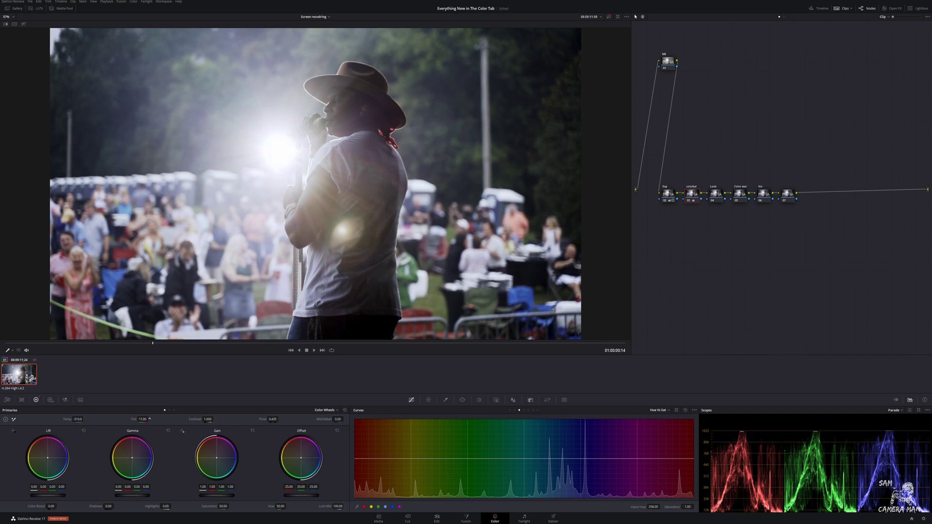
{"action": "left_click_drag", "start_coordinate": [150, 418], "coordinate": [150, 419]}
Select the Look node and switch its palette to the High Dynamic Range wheels.
{"action": "left_click", "coordinate": [718, 196]}
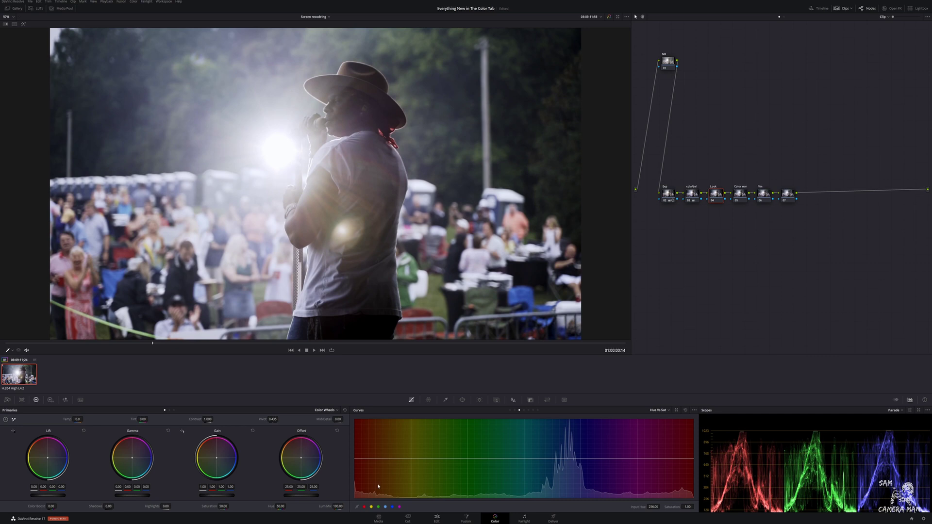
{"action": "left_click", "coordinate": [51, 400]}
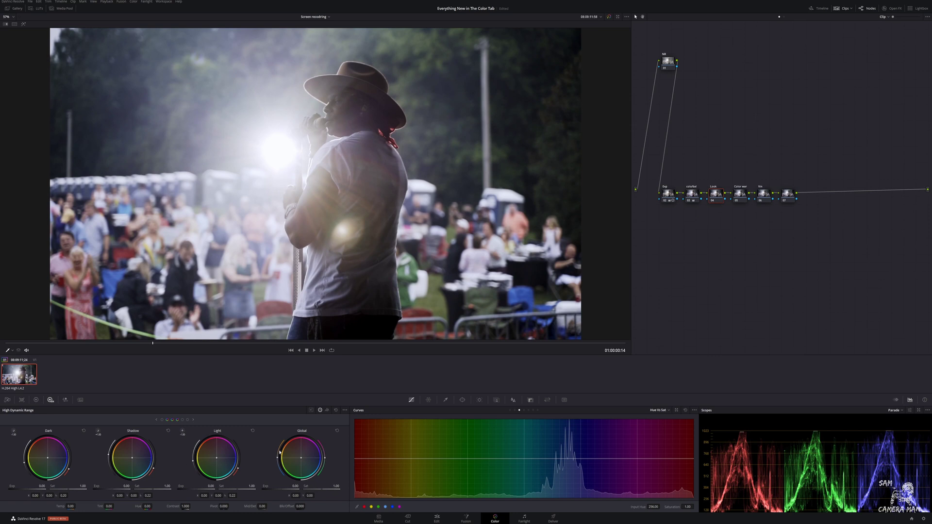
Page the HDR wheels through to Specular, then back to Black, Dark and Shadow.
{"action": "left_click", "coordinate": [157, 420]}
{"action": "left_click", "coordinate": [193, 420]}
{"action": "left_click", "coordinate": [193, 420]}
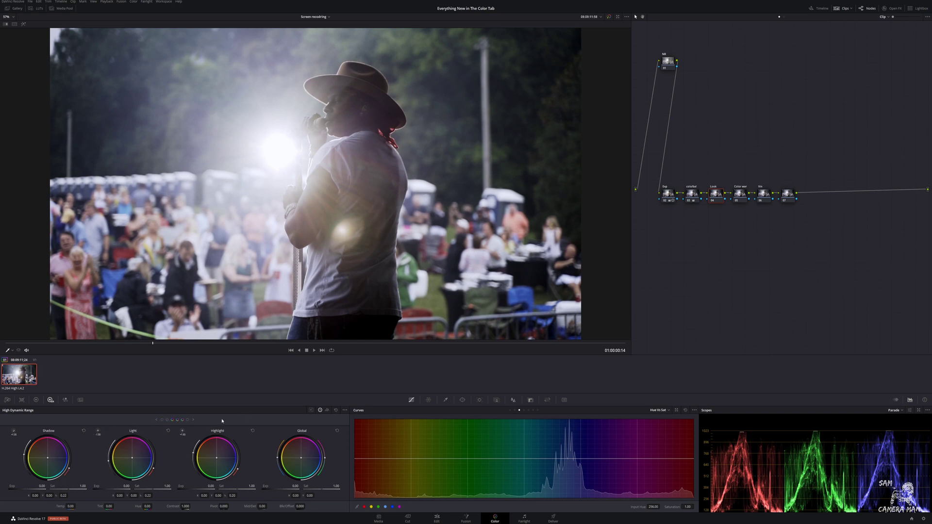
{"action": "left_click", "coordinate": [193, 420]}
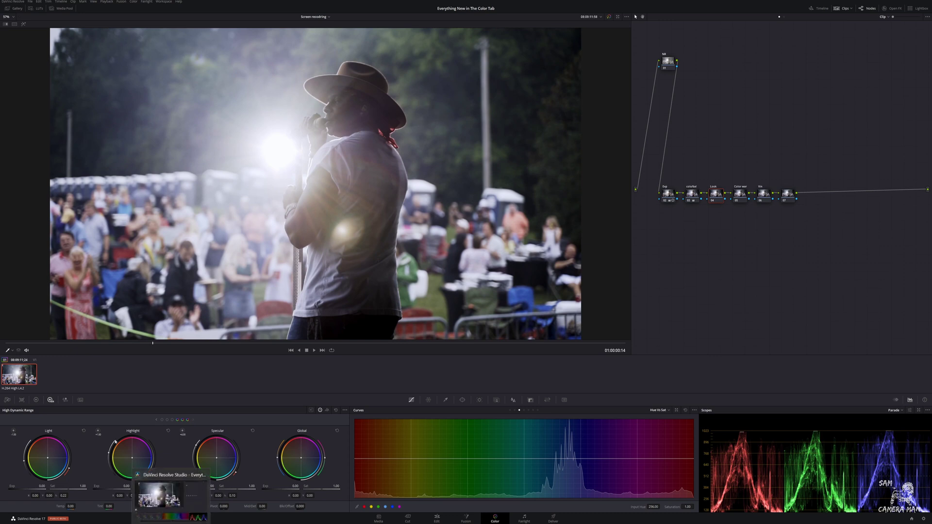
{"action": "left_click", "coordinate": [155, 420]}
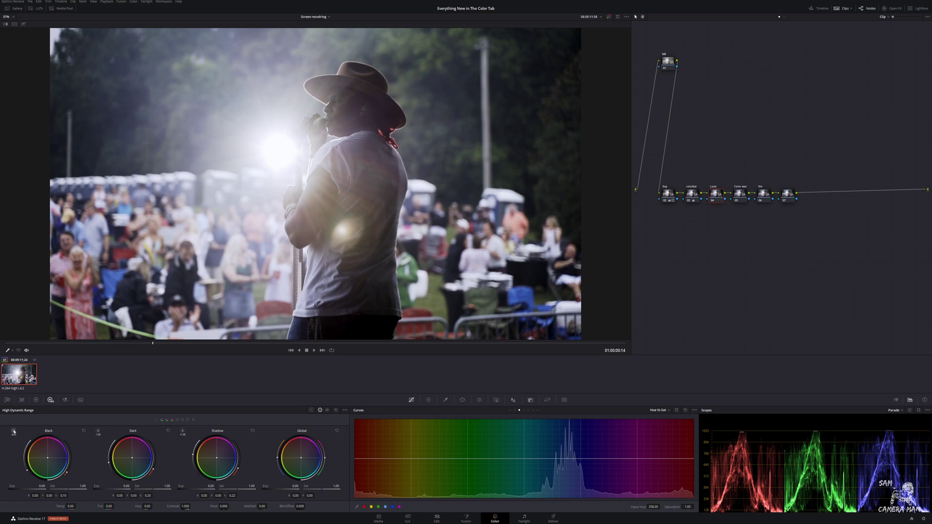
Preview the Black and Dark zone highlights, and reset a trial Black exposure change to zero.
{"action": "left_click", "coordinate": [14, 431]}
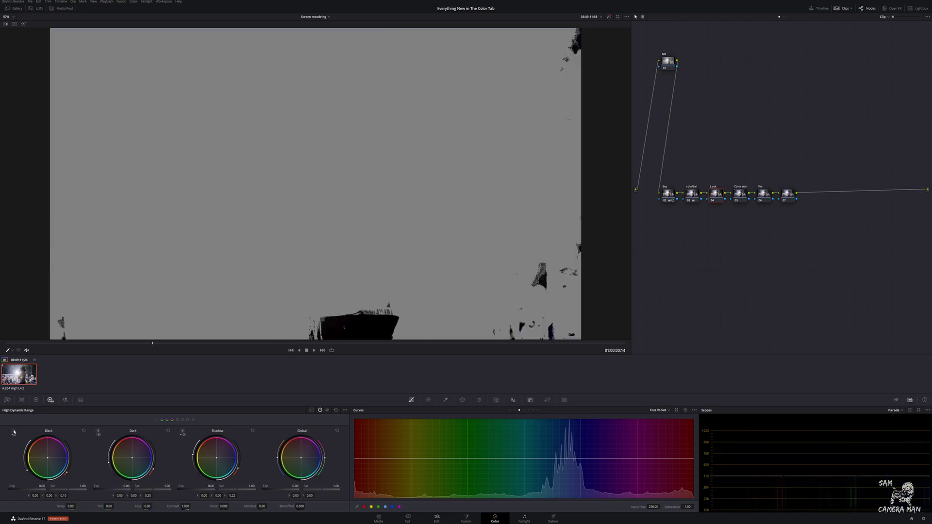
{"action": "left_click", "coordinate": [13, 432]}
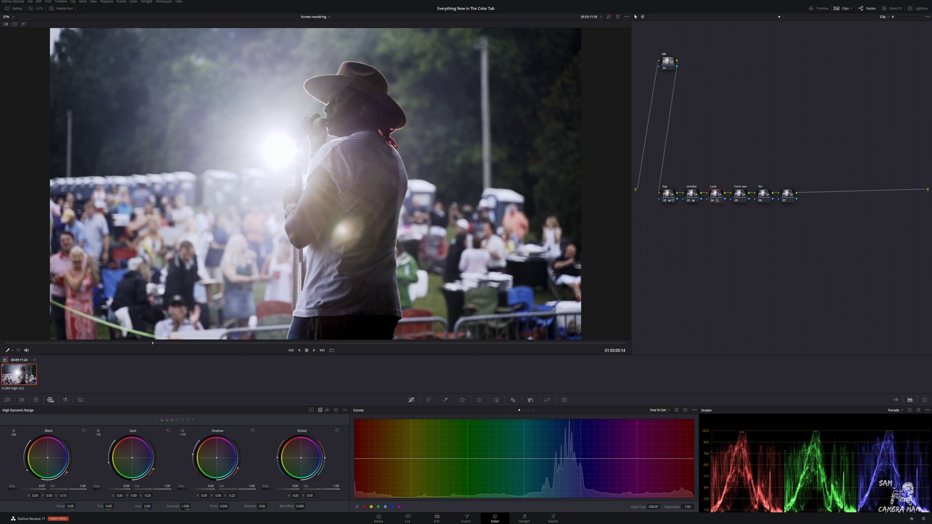
{"action": "left_click_drag", "start_coordinate": [38, 476], "coordinate": [30, 443]}
{"action": "key", "text": "ctrl+z"}
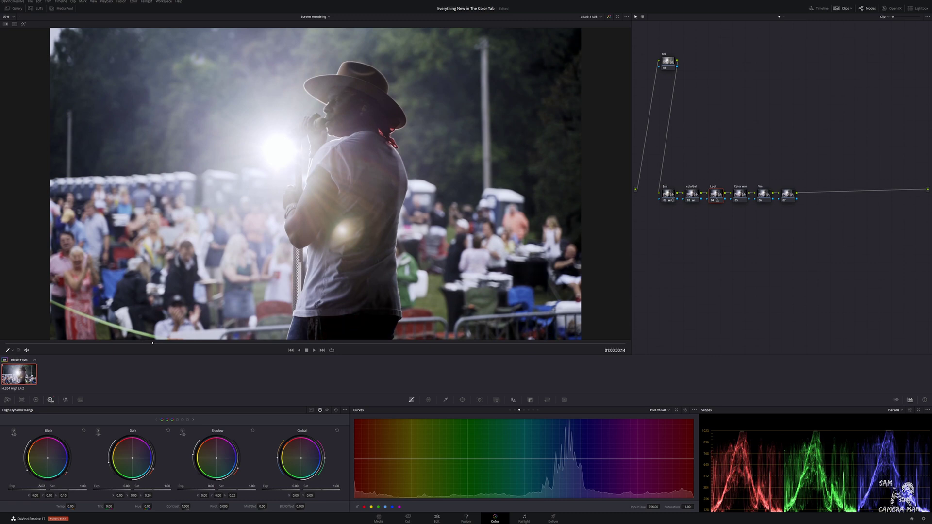
{"action": "left_click", "coordinate": [85, 430]}
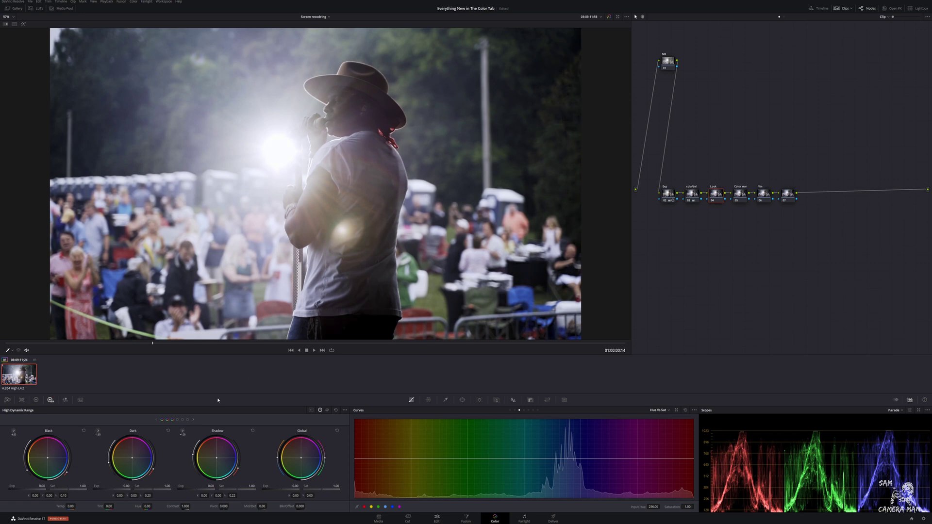
{"action": "left_click", "coordinate": [97, 432]}
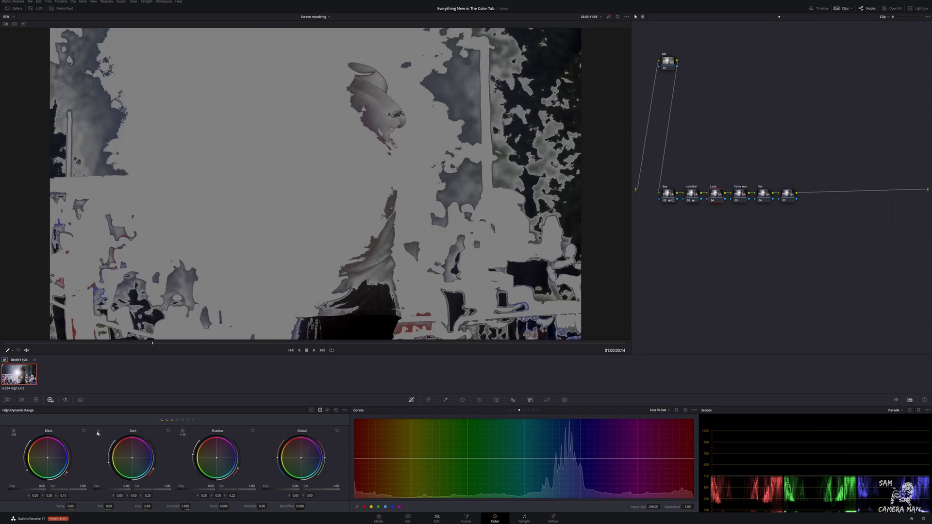
{"action": "left_click", "coordinate": [99, 433]}
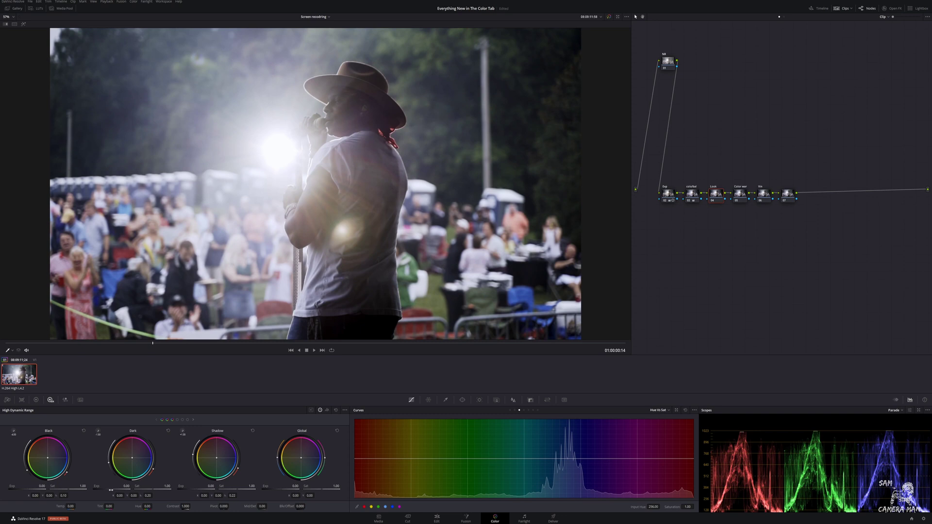
Reset trial Dark wheel colour and exposure changes, then raise Dark zone exposure slightly.
{"action": "left_click_drag", "start_coordinate": [110, 491], "coordinate": [112, 490]}
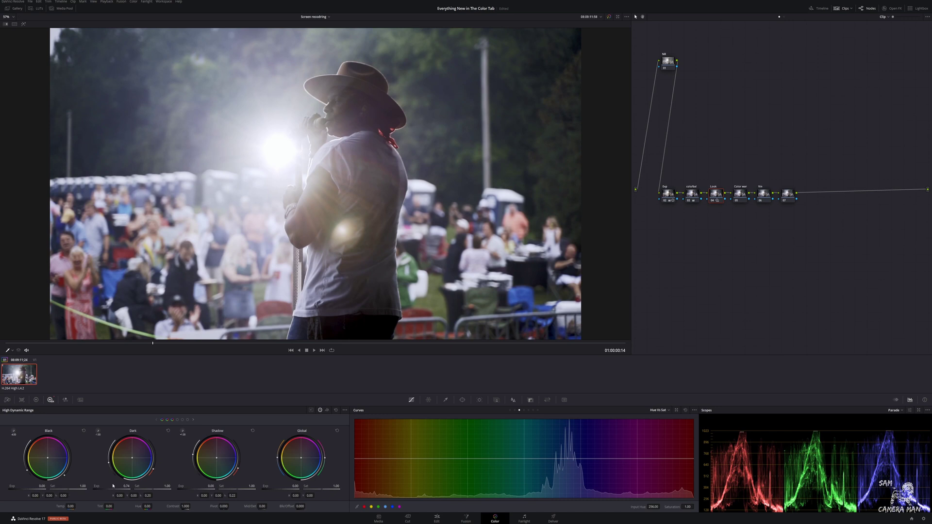
{"action": "mouse_move", "coordinate": [112, 490]}
{"action": "left_mouse_down"}
{"action": "mouse_move", "coordinate": [99, 490]}
{"action": "mouse_move", "coordinate": [138, 486]}
{"action": "mouse_move", "coordinate": [123, 486]}
{"action": "left_mouse_up"}
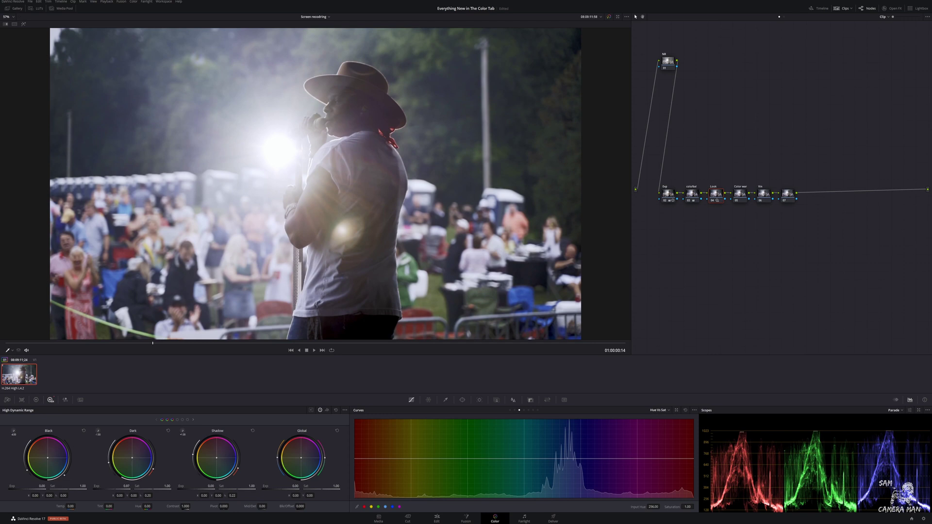
{"action": "left_click_drag", "start_coordinate": [132, 458], "coordinate": [152, 455]}
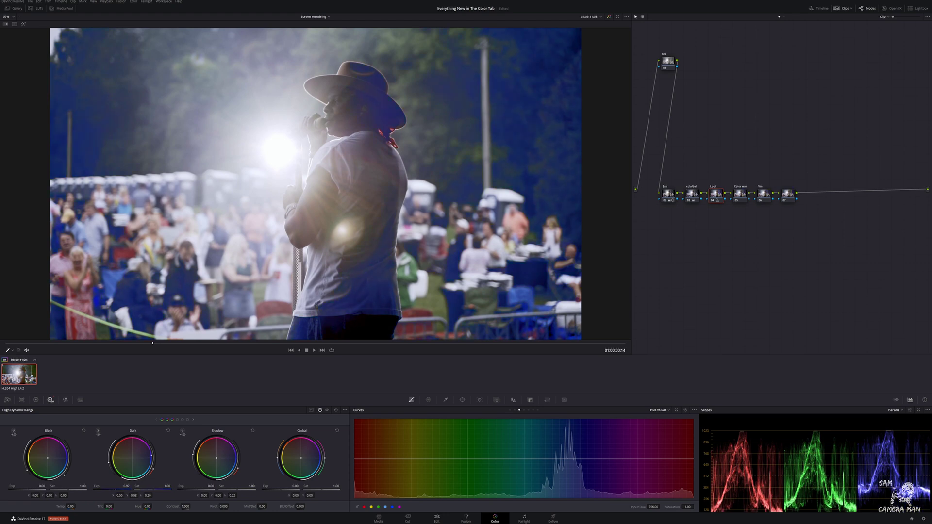
{"action": "double_click", "coordinate": [136, 458]}
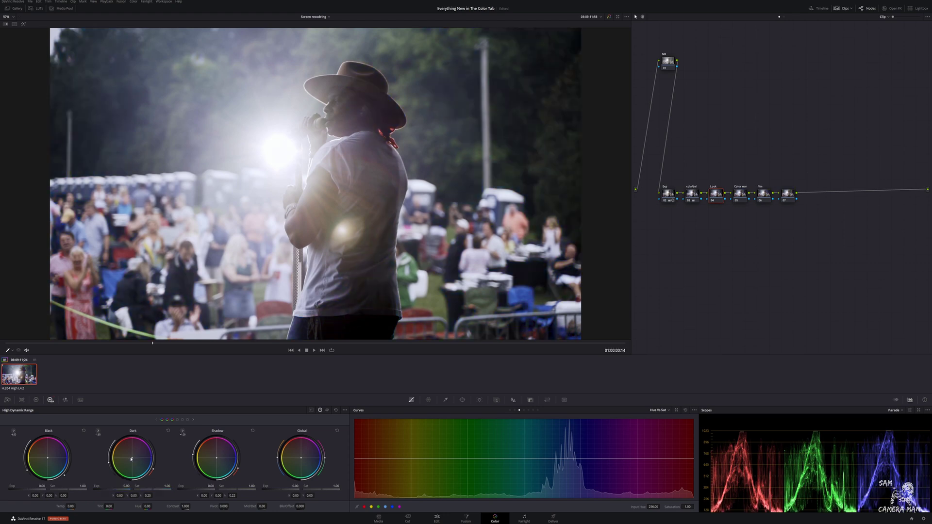
{"action": "left_click_drag", "start_coordinate": [132, 458], "coordinate": [133, 459]}
{"action": "left_click_drag", "start_coordinate": [153, 458], "coordinate": [155, 456]}
{"action": "key", "text": "ctrl+z"}
{"action": "key", "text": "ctrl+z"}
{"action": "mouse_move", "coordinate": [155, 461]}
{"action": "left_mouse_down"}
{"action": "mouse_move", "coordinate": [151, 446]}
{"action": "mouse_move", "coordinate": [152, 470]}
{"action": "left_mouse_up"}
Show the HDR zones as a graph and extend the Black zone's range lower.
{"action": "left_click", "coordinate": [327, 411]}
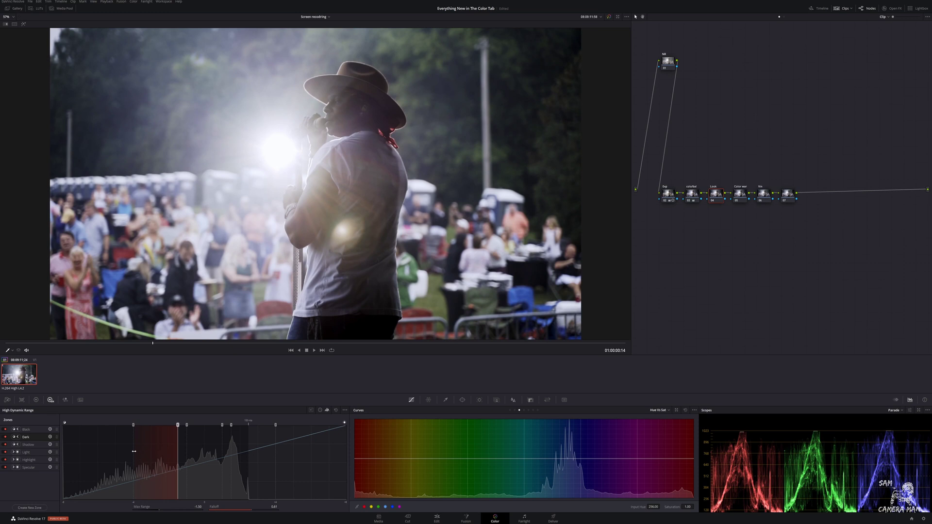
{"action": "left_click_drag", "start_coordinate": [20, 430], "coordinate": [28, 444]}
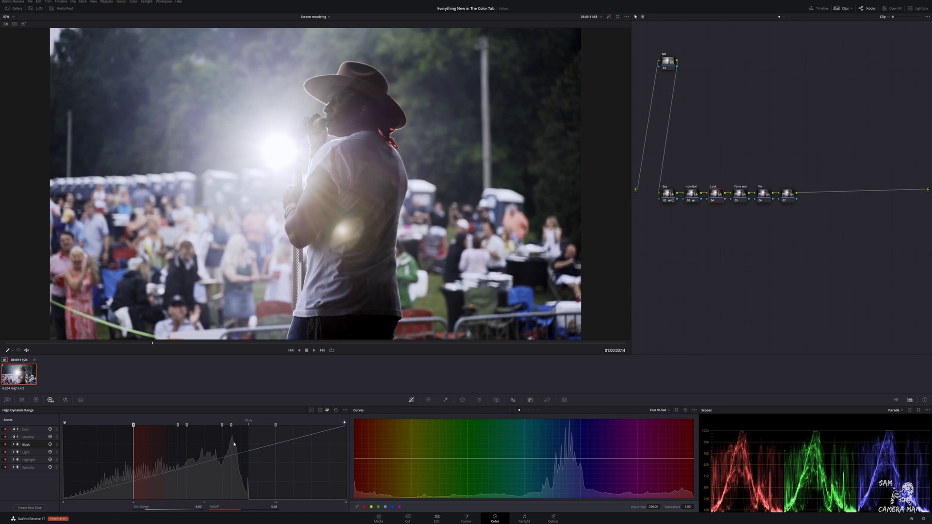
{"action": "mouse_move", "coordinate": [234, 444]}
{"action": "left_mouse_down"}
{"action": "mouse_move", "coordinate": [243, 444]}
{"action": "mouse_move", "coordinate": [230, 444]}
{"action": "left_mouse_up"}
{"action": "left_click_drag", "start_coordinate": [130, 428], "coordinate": [89, 444]}
Inspect the Dark, Shadow, Light, Highlight and Specular zone ranges, settling on Highlight.
{"action": "left_click", "coordinate": [35, 428]}
{"action": "left_click", "coordinate": [32, 437]}
{"action": "left_click", "coordinate": [29, 453]}
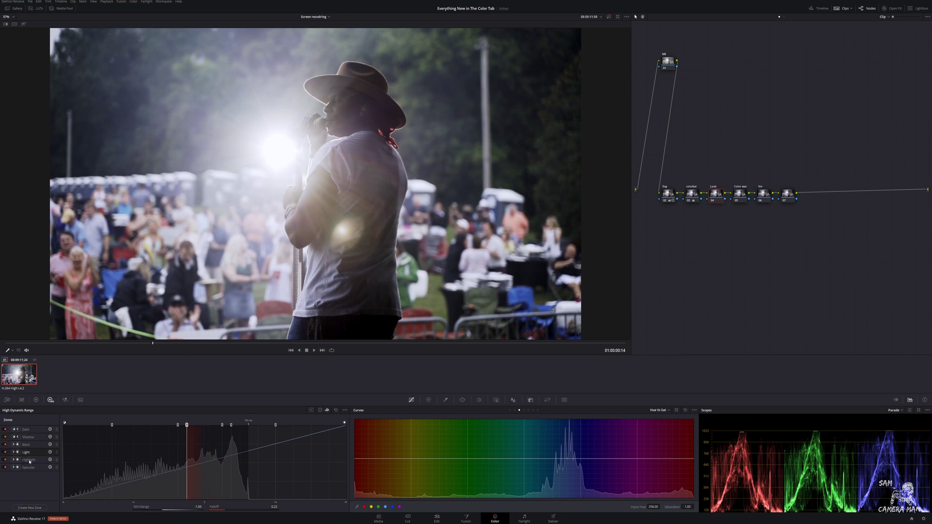
{"action": "left_click", "coordinate": [30, 460]}
{"action": "left_click", "coordinate": [30, 467]}
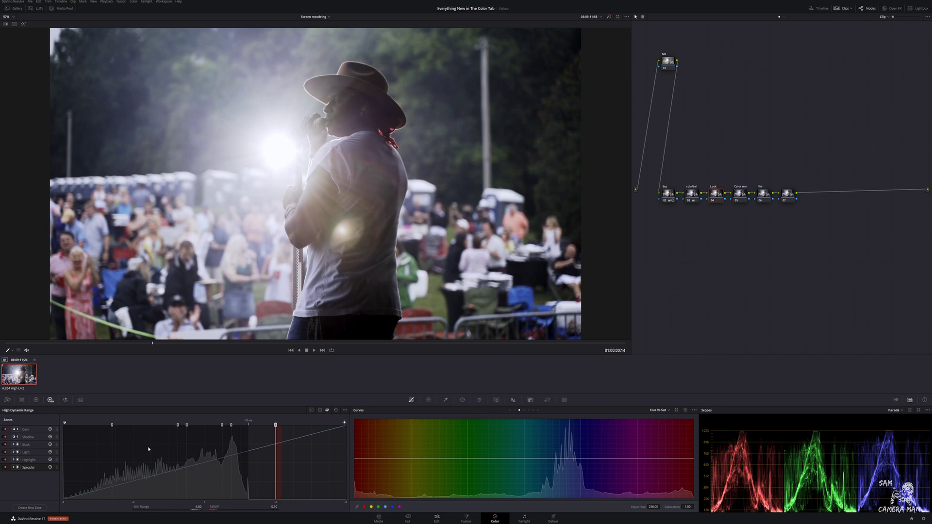
{"action": "left_click", "coordinate": [30, 461]}
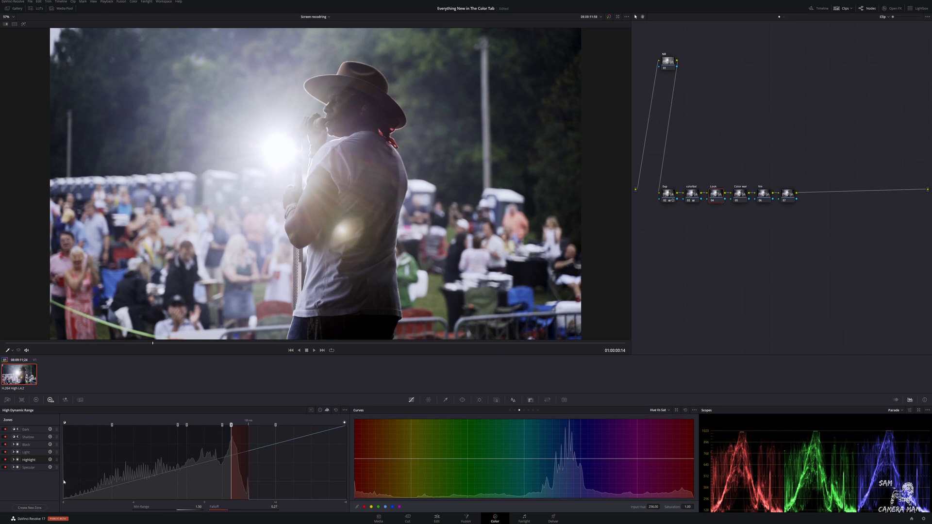
Cancel a new zone without creating it, and lower Highlight's Min Range to -5.20.
{"action": "left_click", "coordinate": [20, 508]}
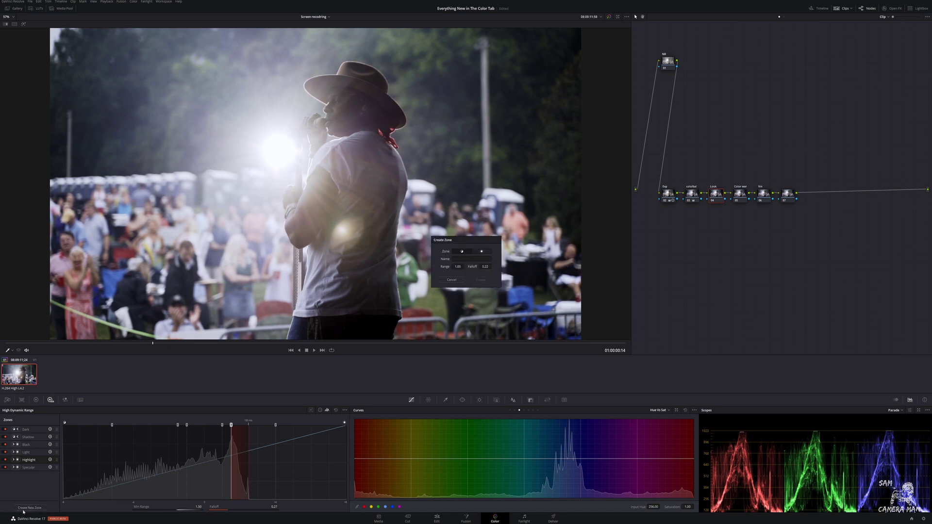
{"action": "left_click", "coordinate": [451, 280]}
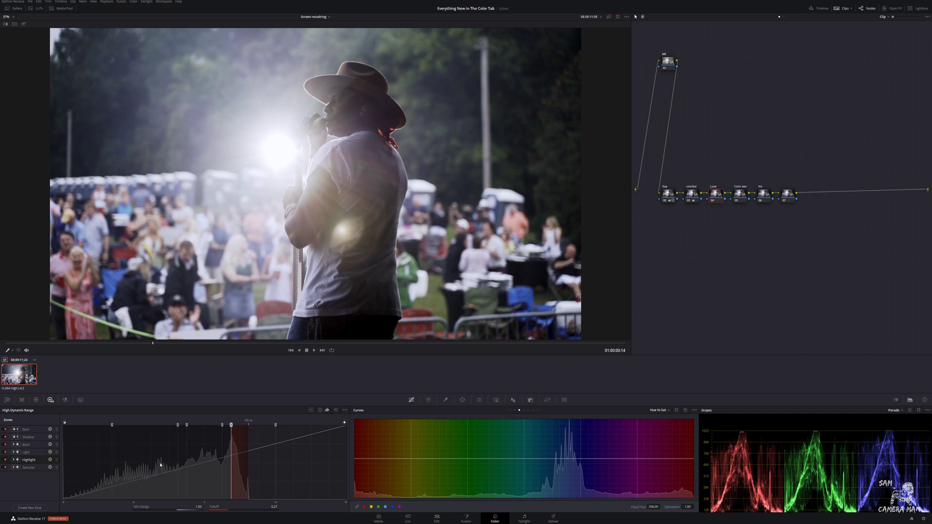
{"action": "left_click", "coordinate": [164, 500]}
Show the HDR palette's Shadow, Light and Highlight colour wheels.
{"action": "left_click", "coordinate": [320, 410]}
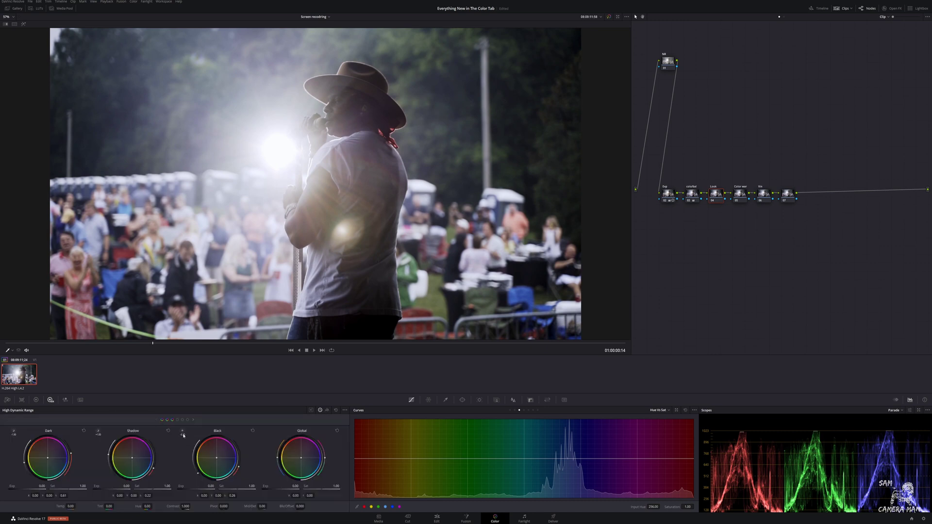
{"action": "left_click", "coordinate": [335, 411]}
{"action": "left_click", "coordinate": [185, 421]}
Check the Highlight zone's coverage, then set Highlight exposure to -0.32 with a faint pink tint.
{"action": "left_click", "coordinate": [182, 431]}
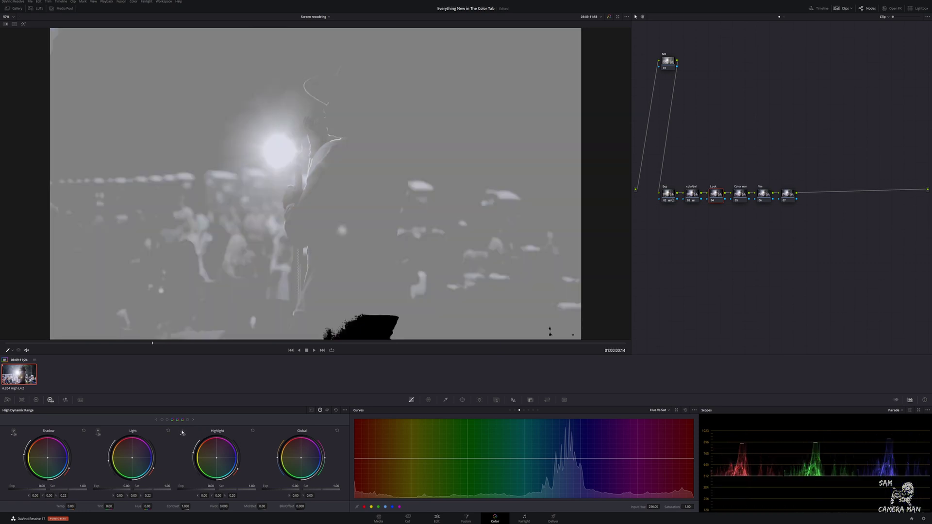
{"action": "left_click", "coordinate": [183, 431]}
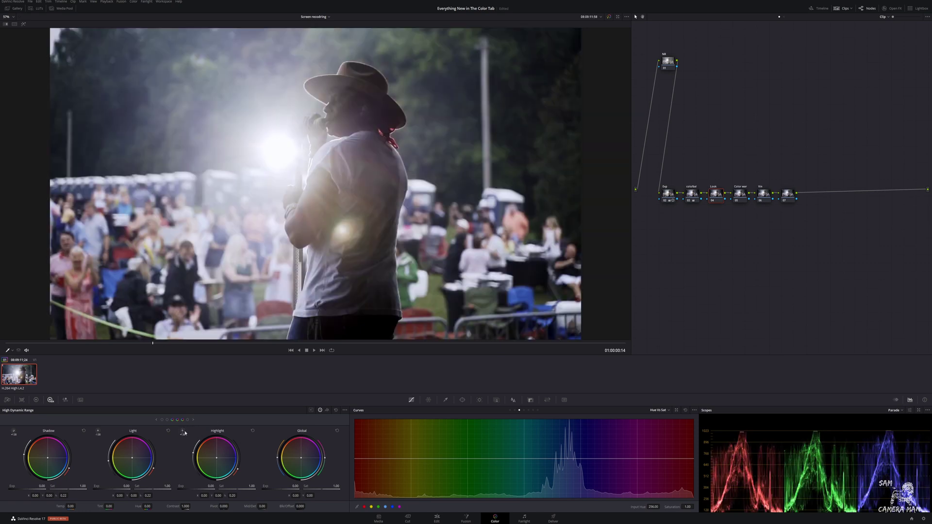
{"action": "left_click", "coordinate": [183, 431]}
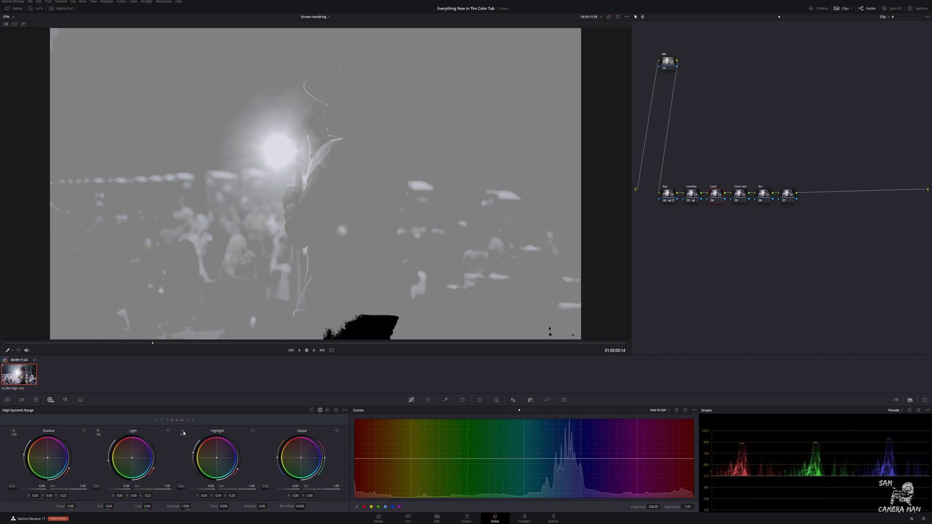
{"action": "left_click", "coordinate": [183, 432]}
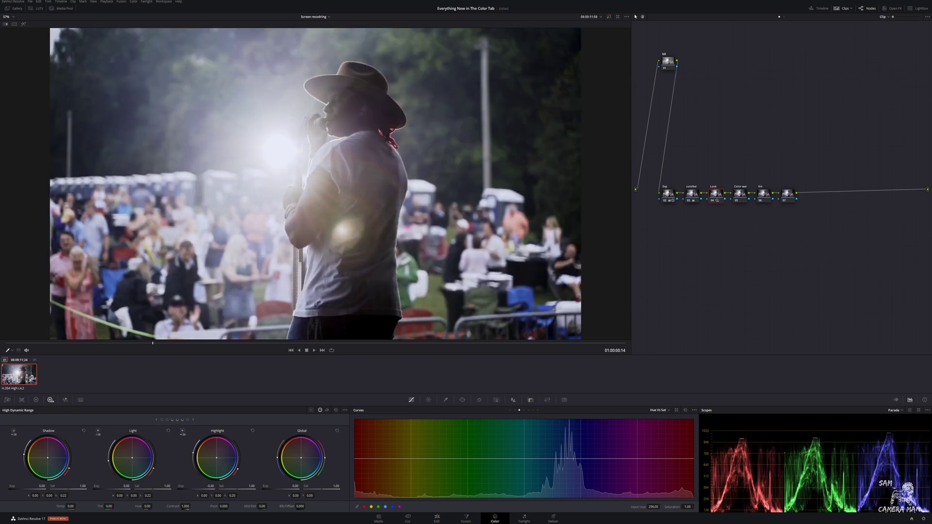
{"action": "left_click_drag", "start_coordinate": [210, 486], "coordinate": [198, 486]}
{"action": "left_click_drag", "start_coordinate": [217, 458], "coordinate": [215, 456]}
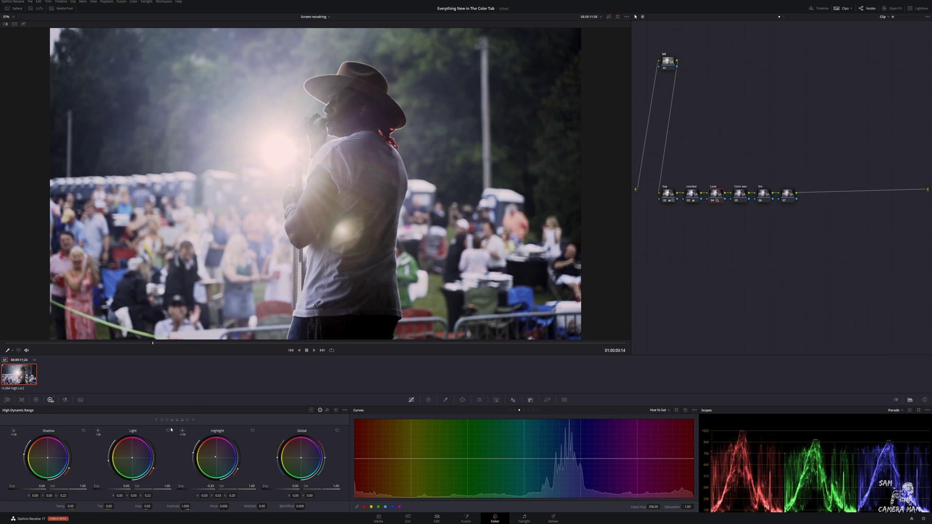
Lower Light zone exposure to -0.35 and Shadow exposure to about -0.44, nudging the shadow balance.
{"action": "left_click", "coordinate": [97, 431]}
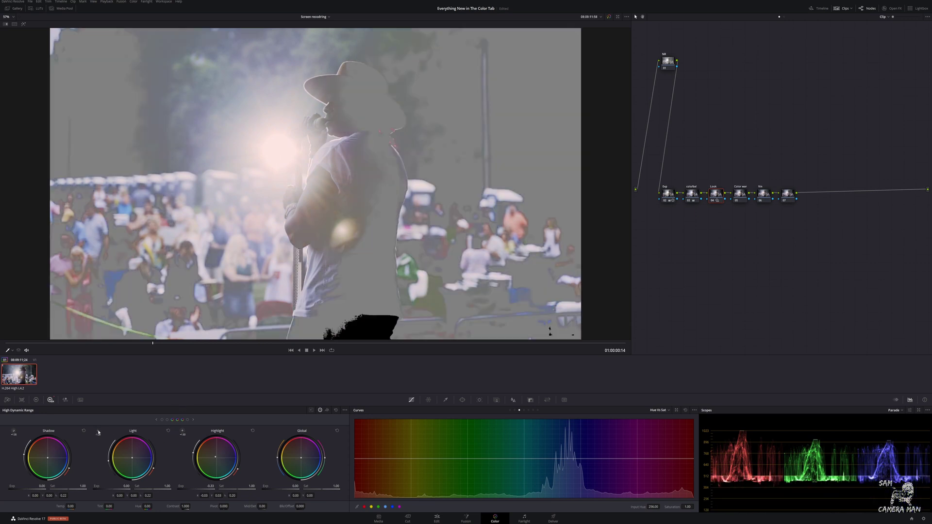
{"action": "left_click", "coordinate": [99, 431]}
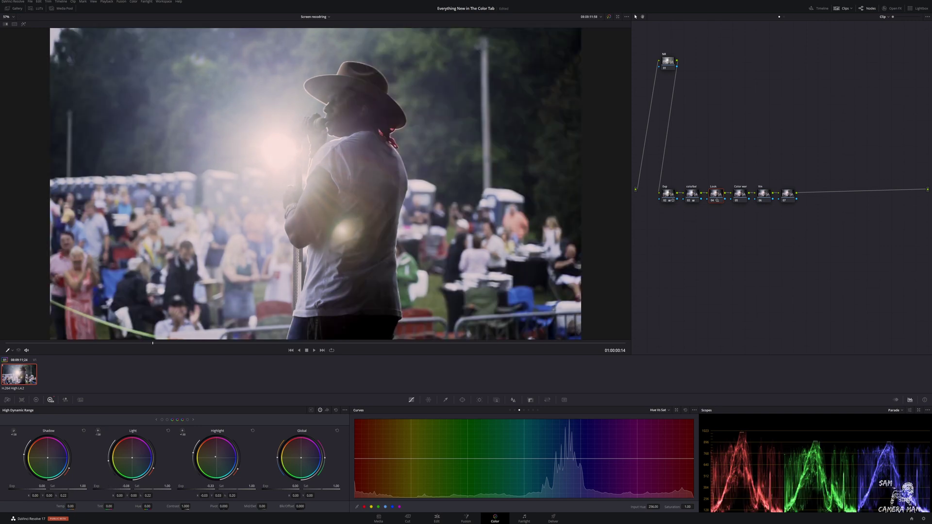
{"action": "mouse_move", "coordinate": [112, 488]}
{"action": "left_mouse_down"}
{"action": "mouse_move", "coordinate": [104, 488]}
{"action": "mouse_move", "coordinate": [120, 488]}
{"action": "mouse_move", "coordinate": [130, 458]}
{"action": "left_mouse_up"}
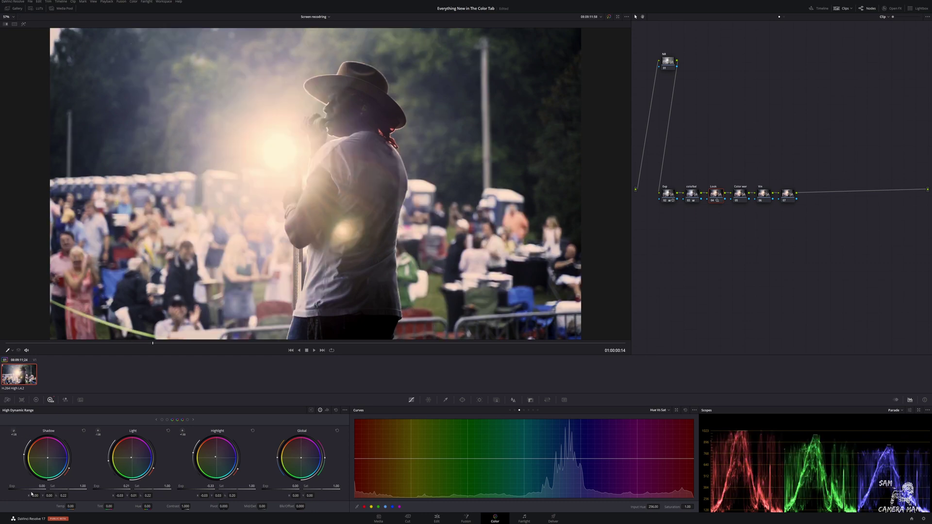
{"action": "left_click_drag", "start_coordinate": [41, 486], "coordinate": [23, 487]}
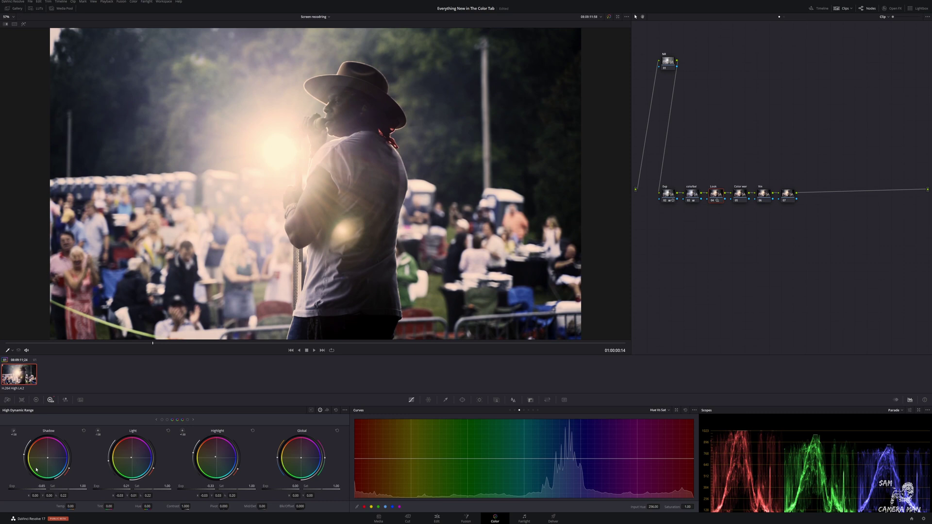
{"action": "left_click_drag", "start_coordinate": [47, 458], "coordinate": [48, 459]}
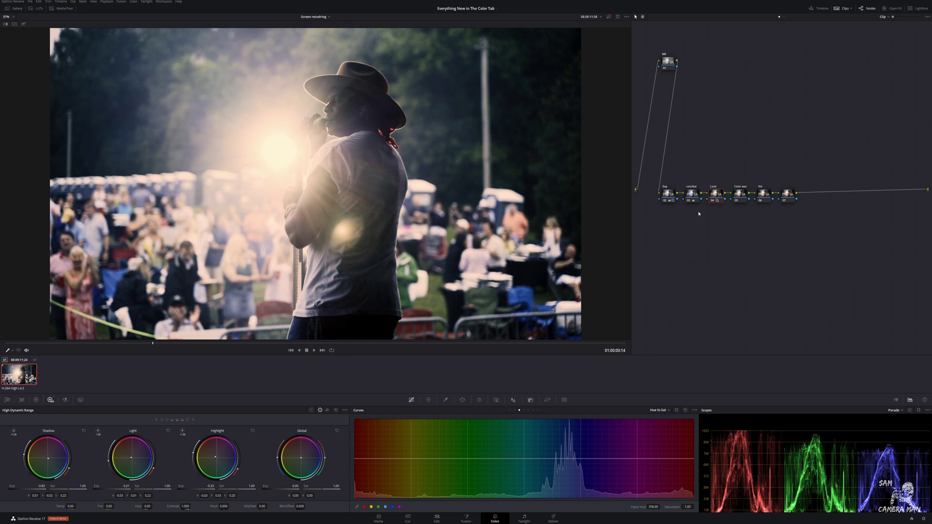
Raise the colour balance node 03's primary saturation to about 80.
{"action": "left_click", "coordinate": [718, 198]}
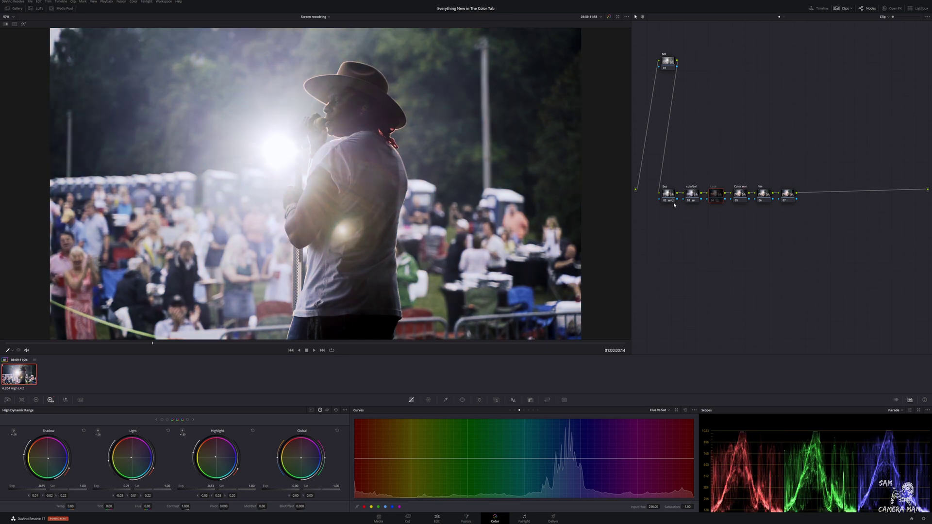
{"action": "left_click", "coordinate": [688, 192]}
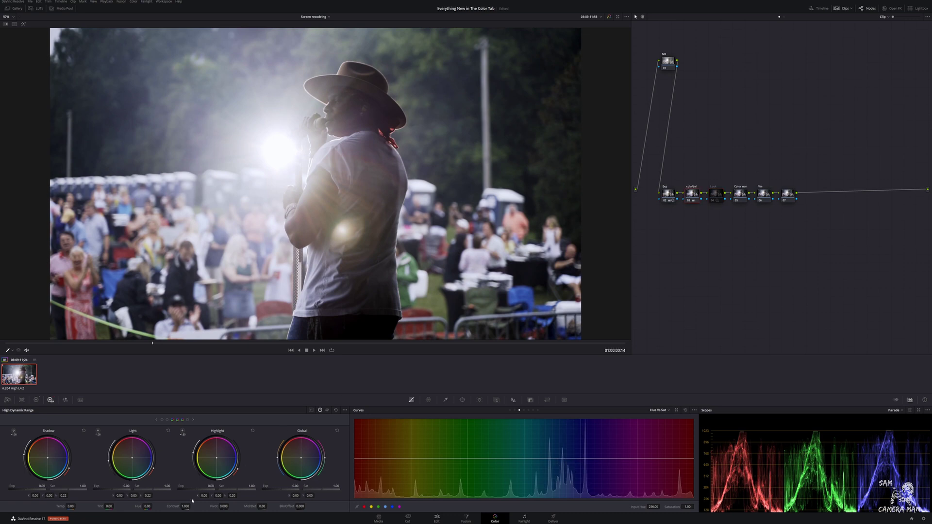
{"action": "left_click", "coordinate": [36, 399]}
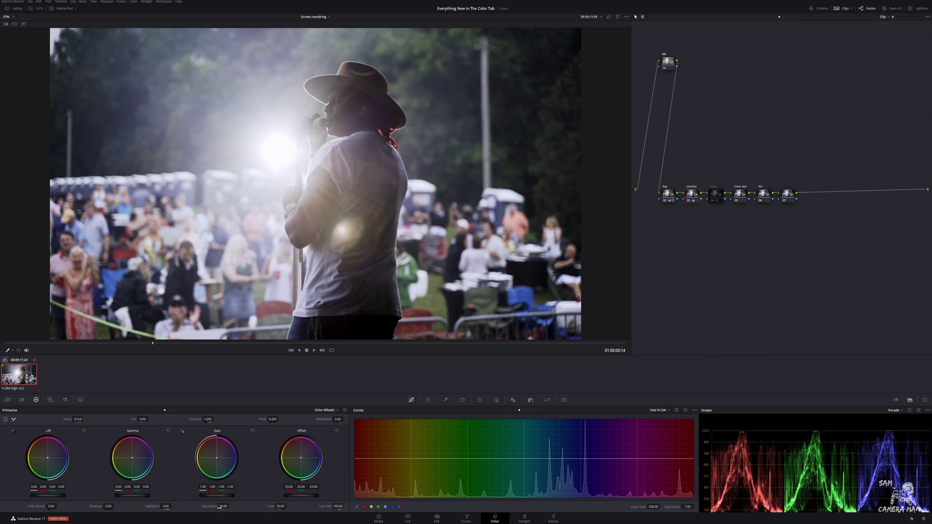
{"action": "left_click_drag", "start_coordinate": [220, 508], "coordinate": [230, 507]}
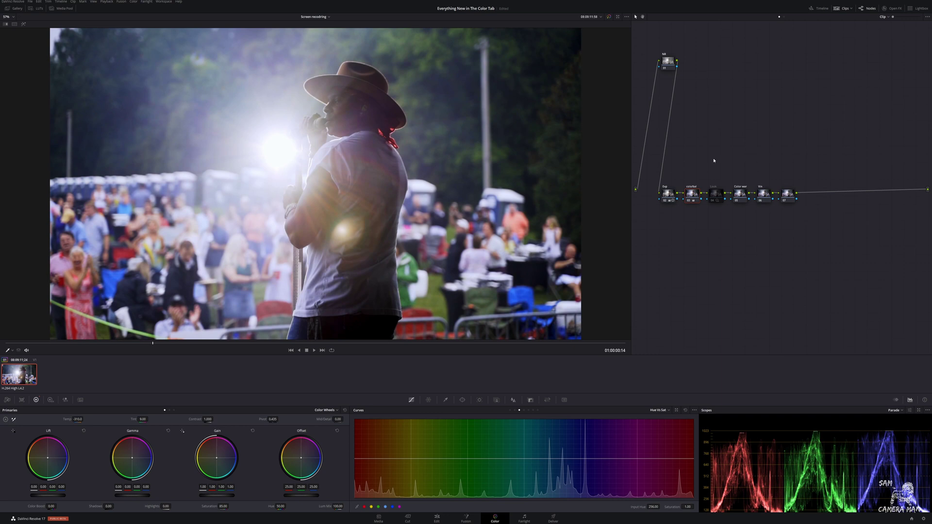
Re-enable the Look node 04 with Ctrl+D and compare it against the ungraded image.
{"action": "left_click", "coordinate": [713, 197]}
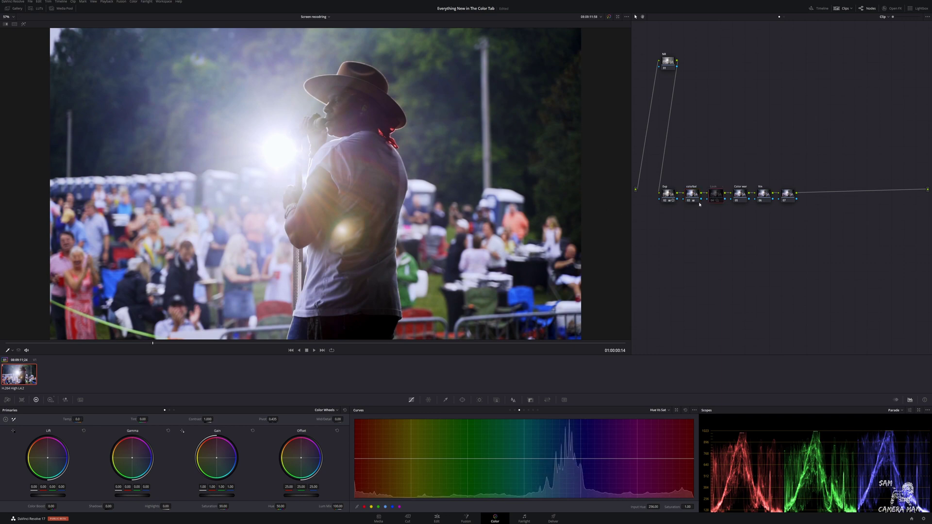
{"action": "key", "text": "ctrl+d"}
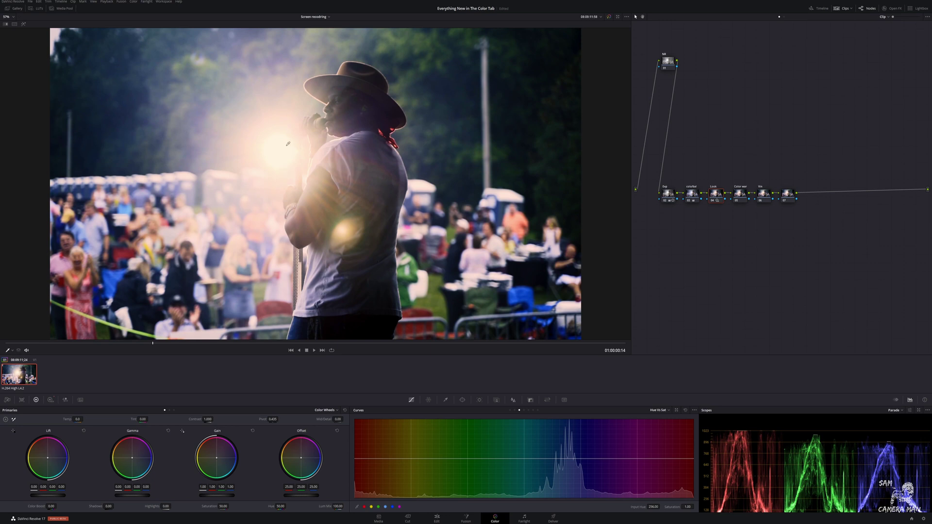
{"action": "key", "text": "ctrl+d"}
{"action": "key", "text": "ctrl+d"}
{"action": "key", "text": "ctrl+d"}
{"action": "key", "text": "ctrl+d"}
{"action": "key", "text": "ctrl+d"}
{"action": "key", "text": "ctrl+d"}
Bring back the HDR wheels and select the colour warp node 05.
{"action": "left_click", "coordinate": [51, 400]}
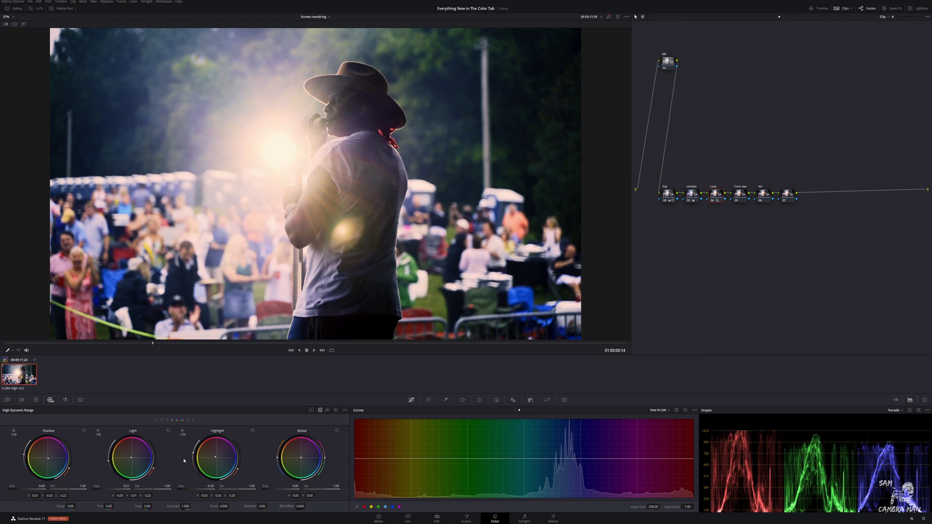
{"action": "left_click", "coordinate": [740, 193]}
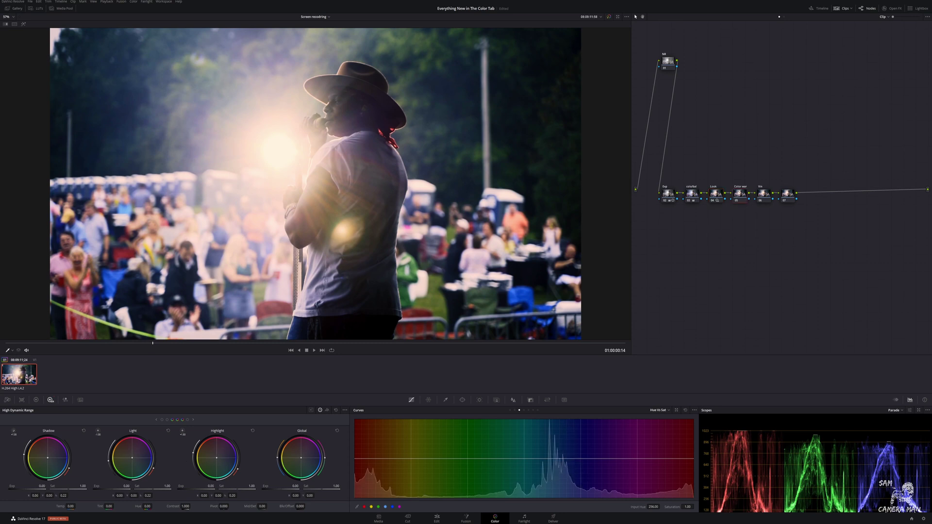
Warp the Color Warper mesh, undoing one move, to push the blue chairs toward purple.
{"action": "left_click", "coordinate": [427, 401]}
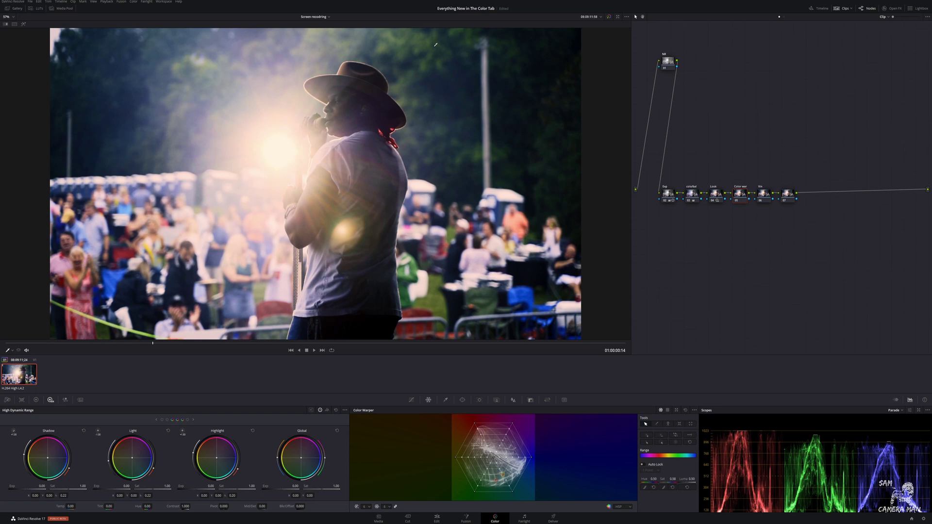
{"action": "left_click_drag", "start_coordinate": [435, 45], "coordinate": [477, 128]}
{"action": "key", "text": "ctrl+z"}
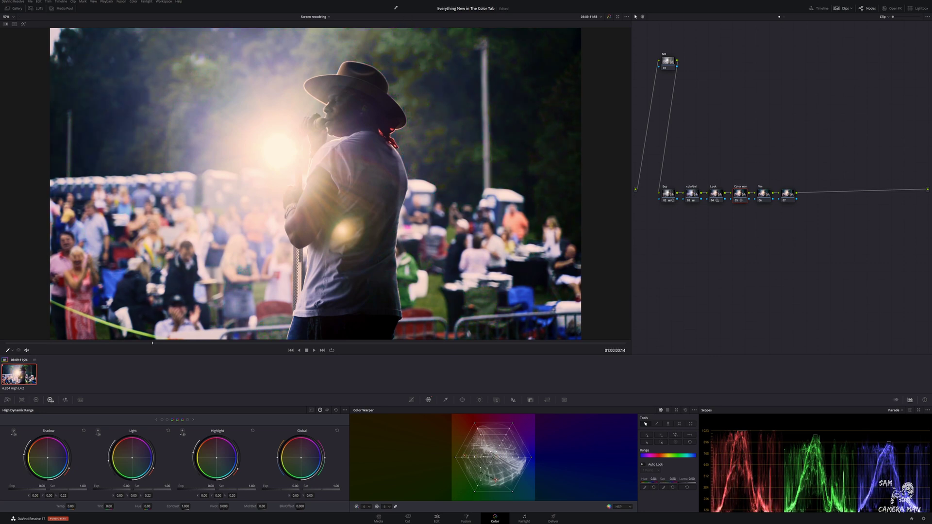
{"action": "left_click_drag", "start_coordinate": [359, 46], "coordinate": [436, 46]}
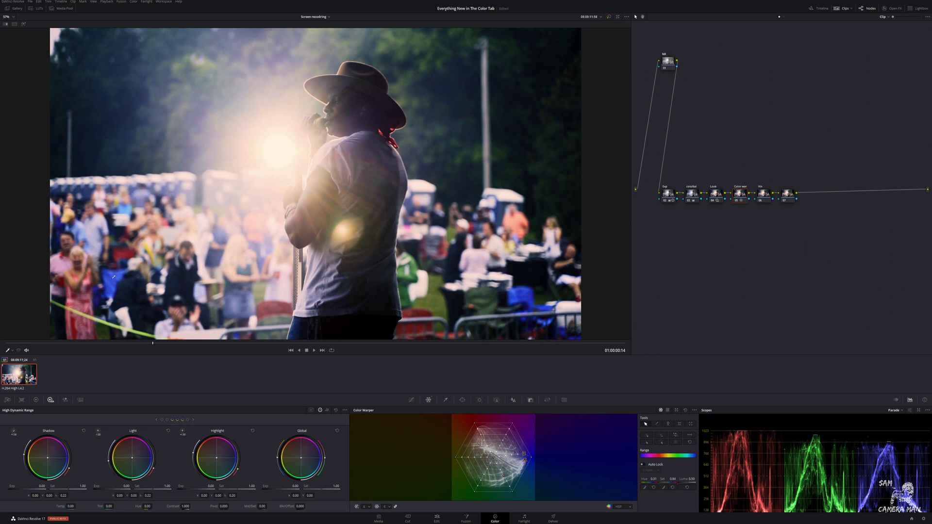
{"action": "left_click_drag", "start_coordinate": [116, 281], "coordinate": [542, 479]}
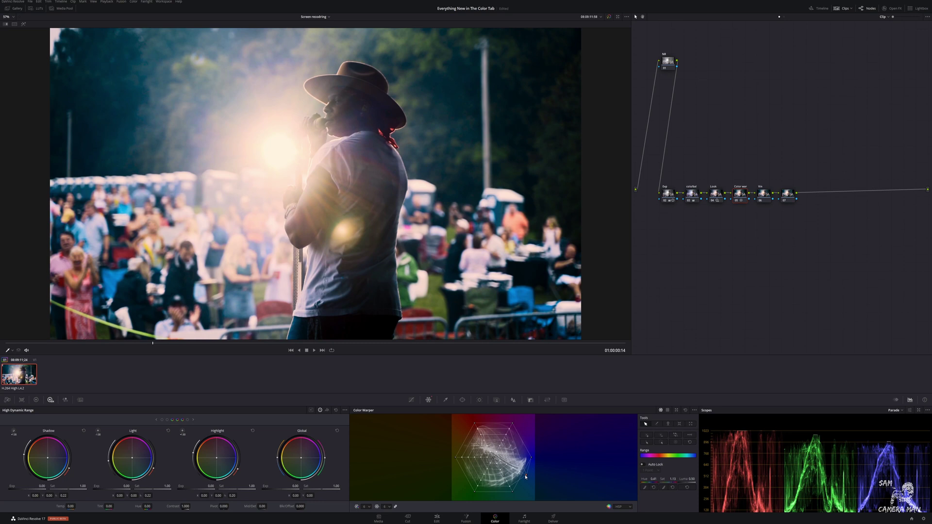
{"action": "mouse_move", "coordinate": [525, 477]}
{"action": "left_mouse_down"}
{"action": "mouse_move", "coordinate": [497, 459]}
{"action": "mouse_move", "coordinate": [544, 496]}
{"action": "mouse_move", "coordinate": [523, 479]}
{"action": "left_mouse_up"}
Save the project, then push a Color Warper mesh point toward magenta.
{"action": "key", "text": "ctrl+s"}
{"action": "left_click", "coordinate": [658, 424]}
{"action": "left_click", "coordinate": [646, 424]}
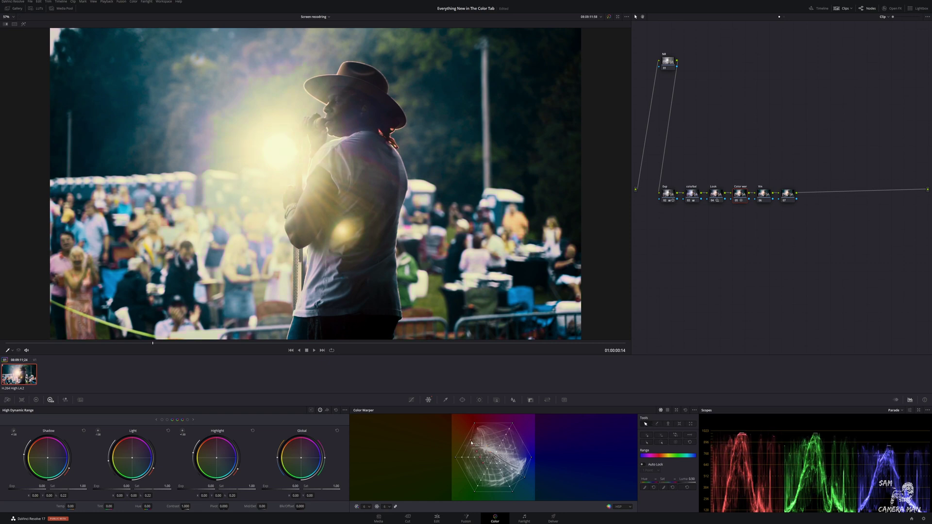
{"action": "mouse_move", "coordinate": [479, 431]}
{"action": "left_mouse_down"}
{"action": "mouse_move", "coordinate": [509, 419]}
{"action": "mouse_move", "coordinate": [469, 431]}
{"action": "mouse_move", "coordinate": [480, 431]}
{"action": "left_mouse_up"}
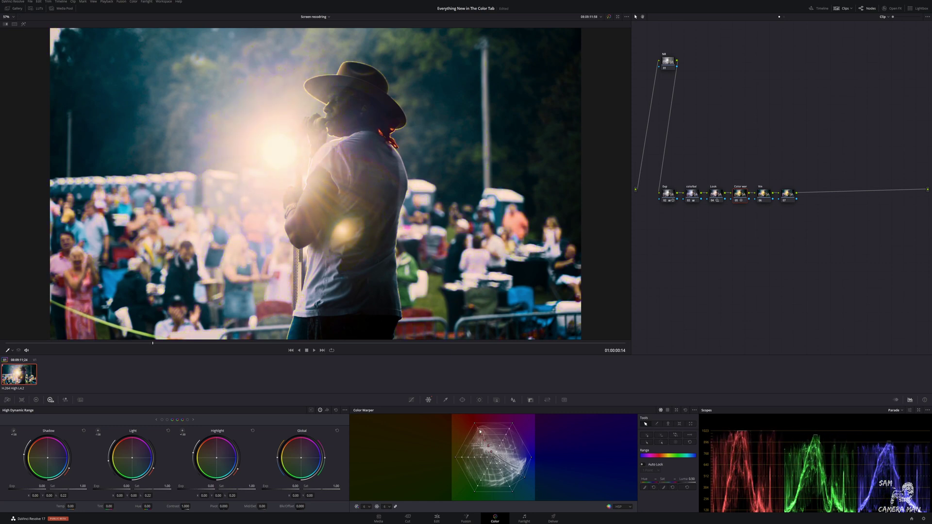
Select a line of Color Warper points and drag a mesh point to shift the colour cast.
{"action": "left_click", "coordinate": [686, 410]}
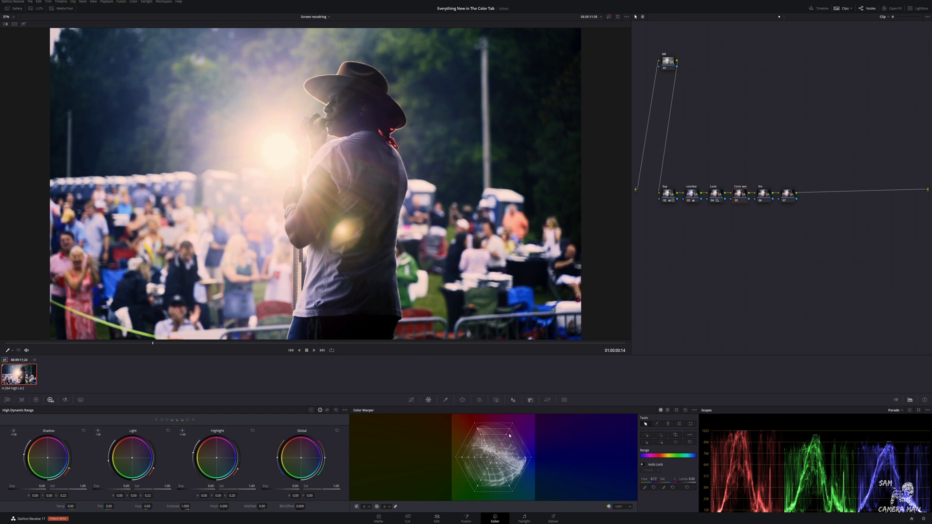
{"action": "left_click", "coordinate": [510, 431], "text": "shift"}
{"action": "left_click", "coordinate": [662, 443]}
{"action": "mouse_move", "coordinate": [510, 430]}
{"action": "left_mouse_down"}
{"action": "mouse_move", "coordinate": [503, 440]}
{"action": "mouse_move", "coordinate": [510, 434]}
{"action": "left_mouse_up"}
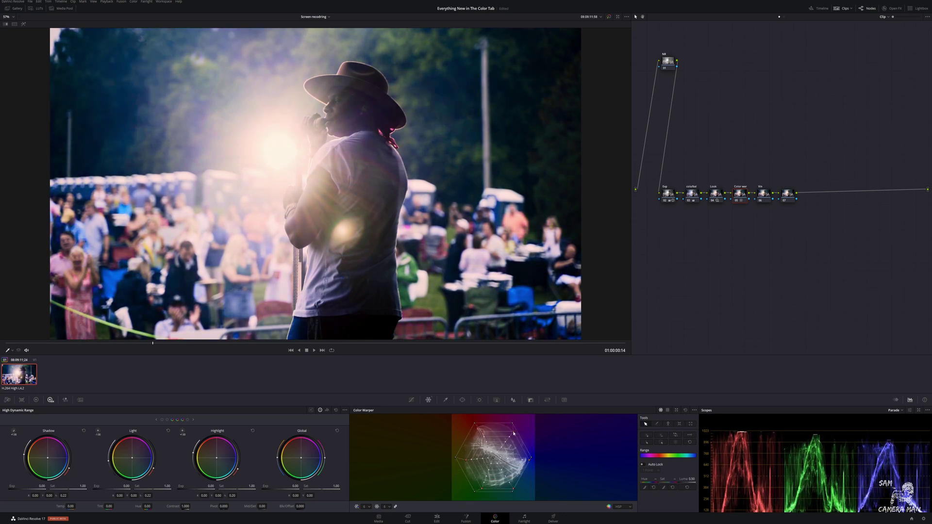
Pull the selected warper row down-left for a cooler teal grade and play the clip.
{"action": "left_click", "coordinate": [680, 424]}
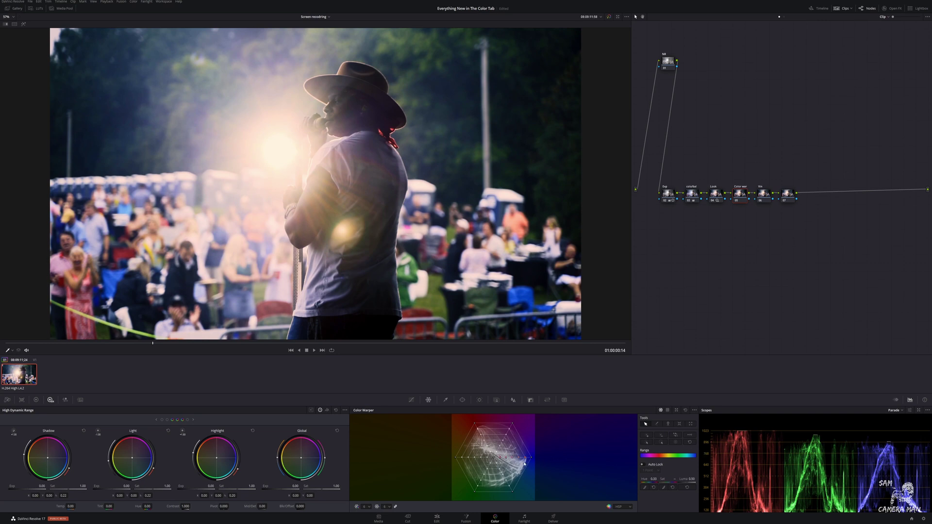
{"action": "left_click_drag", "start_coordinate": [525, 458], "coordinate": [520, 476]}
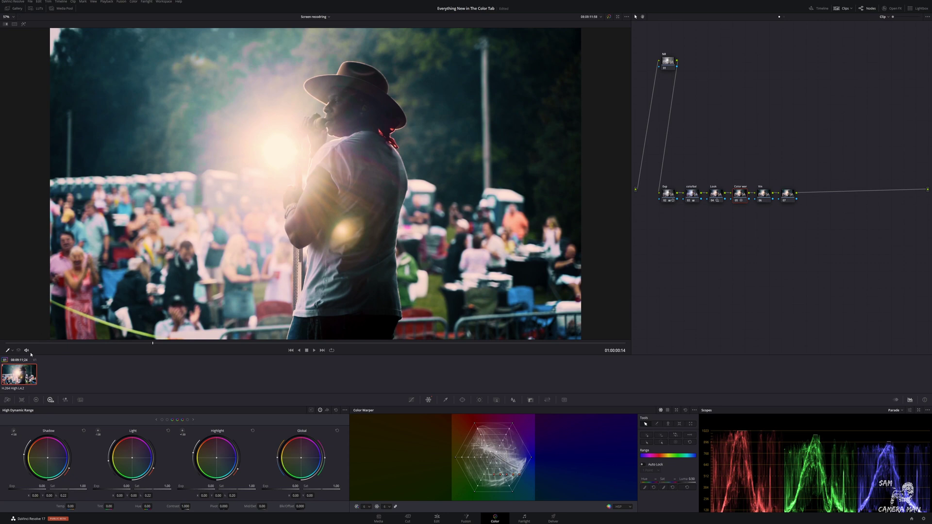
{"action": "key", "text": "space"}
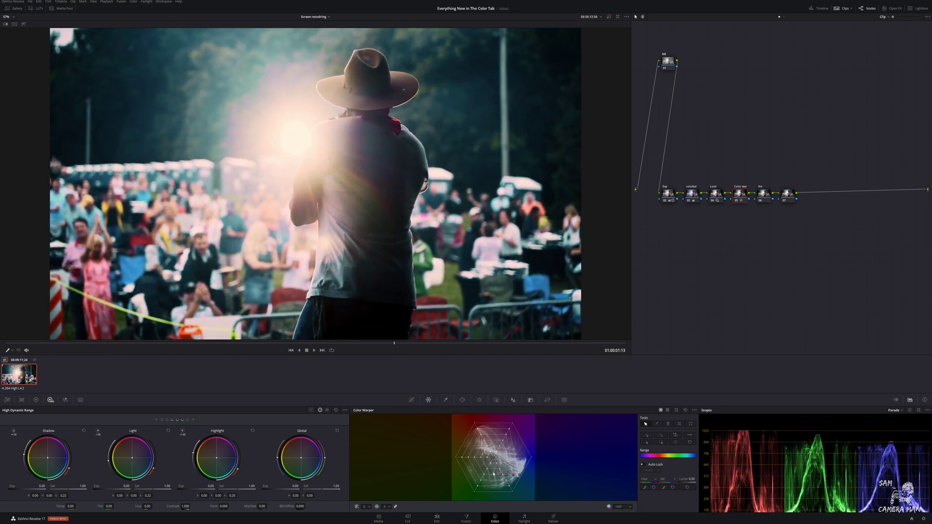
Test-drag the selected warper points, then reset the mesh to its default grid.
{"action": "left_click_drag", "start_coordinate": [496, 475], "coordinate": [472, 481]}
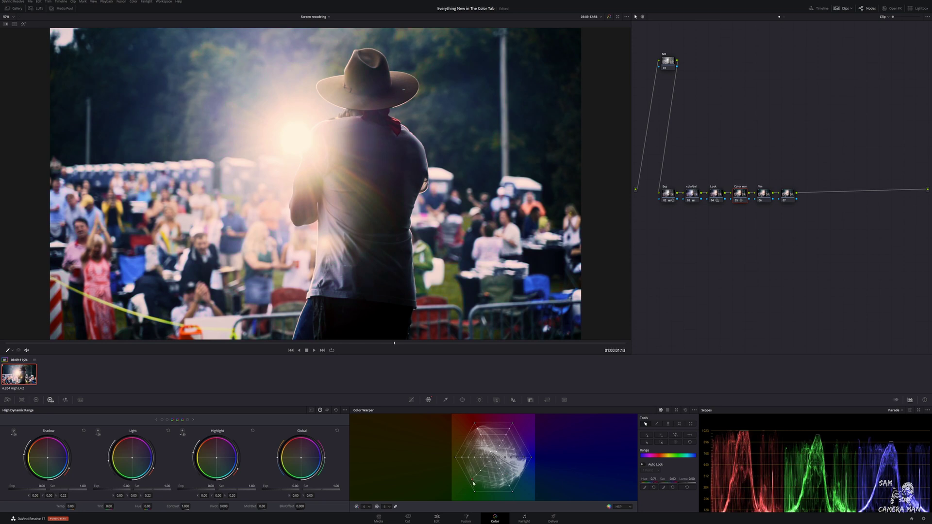
{"action": "left_click", "coordinate": [685, 411]}
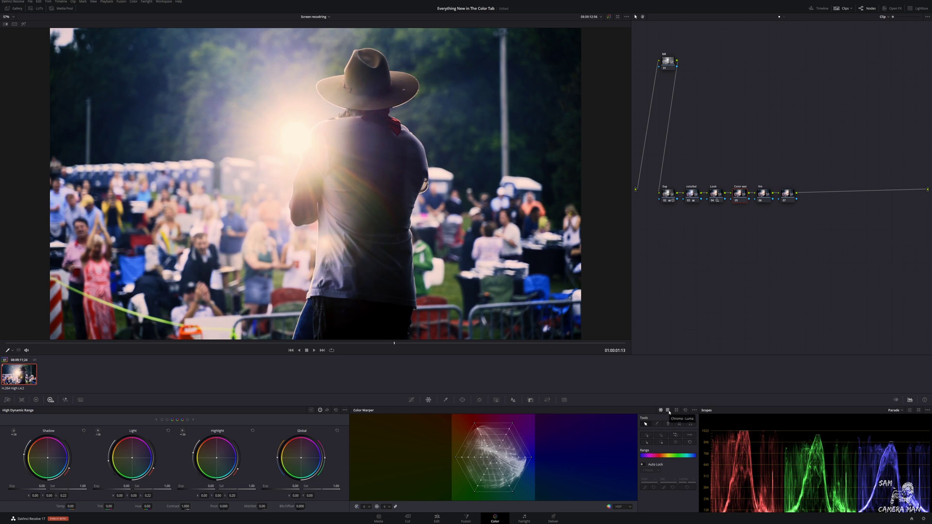
Switch the Color Warper to Chroma-Luma, try lowering a row of points, then reset the grid.
{"action": "left_click", "coordinate": [668, 410]}
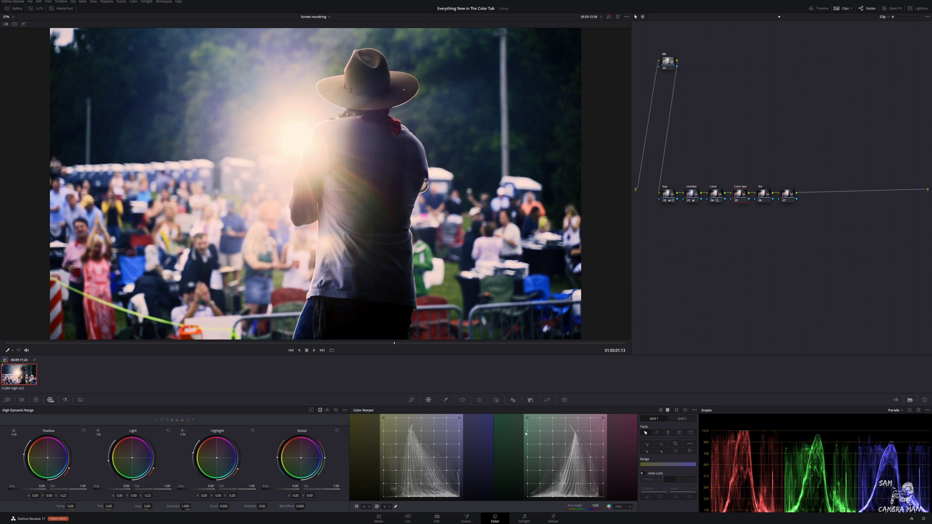
{"action": "mouse_move", "coordinate": [529, 432]}
{"action": "left_mouse_down"}
{"action": "mouse_move", "coordinate": [541, 501]}
{"action": "mouse_move", "coordinate": [527, 430]}
{"action": "left_mouse_up"}
{"action": "left_click", "coordinate": [658, 433]}
{"action": "left_click_drag", "start_coordinate": [529, 429], "coordinate": [605, 431]}
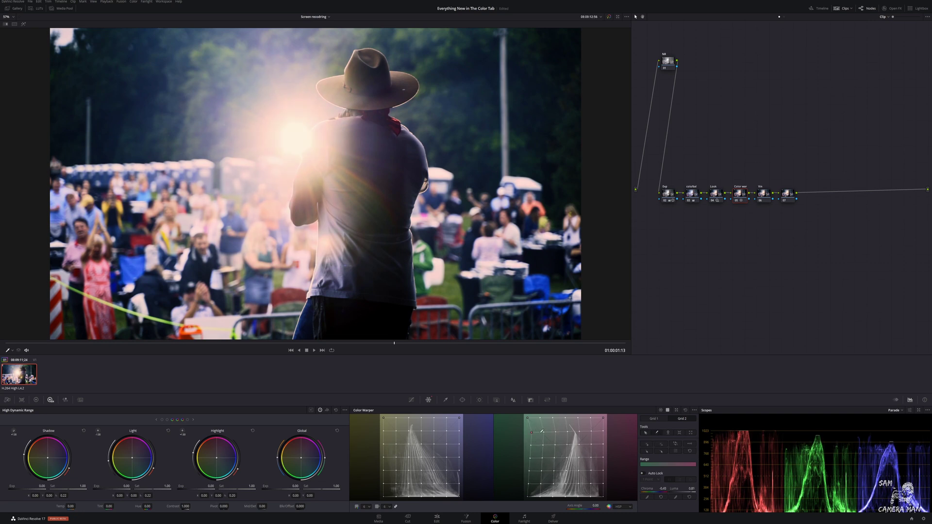
{"action": "left_click", "coordinate": [643, 432]}
{"action": "left_click_drag", "start_coordinate": [604, 431], "coordinate": [541, 433]}
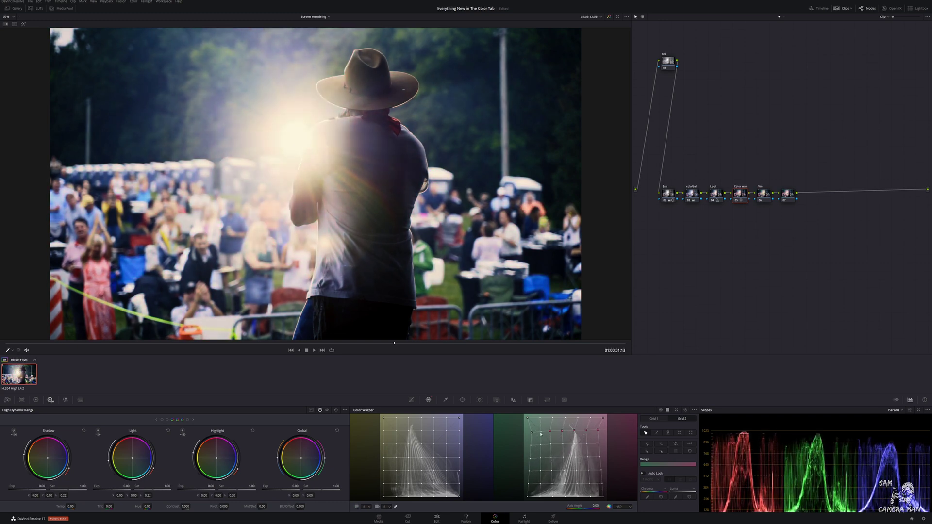
{"action": "left_click", "coordinate": [684, 410]}
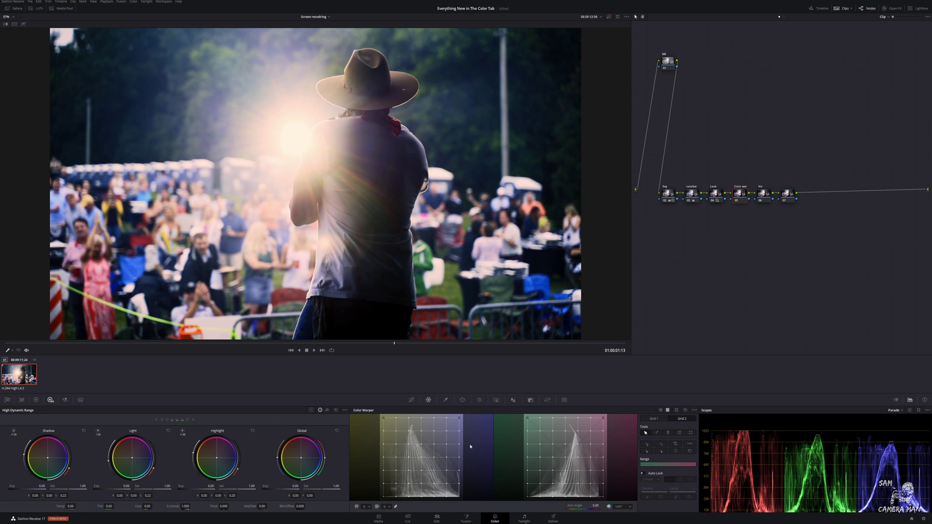
Select the top row of chroma-luma points and lift it to brighten the shot.
{"action": "left_click", "coordinate": [384, 433]}
{"action": "mouse_move", "coordinate": [446, 432]}
{"action": "left_mouse_down"}
{"action": "mouse_move", "coordinate": [451, 481]}
{"action": "mouse_move", "coordinate": [441, 423]}
{"action": "mouse_move", "coordinate": [447, 459]}
{"action": "mouse_move", "coordinate": [445, 433]}
{"action": "left_mouse_up"}
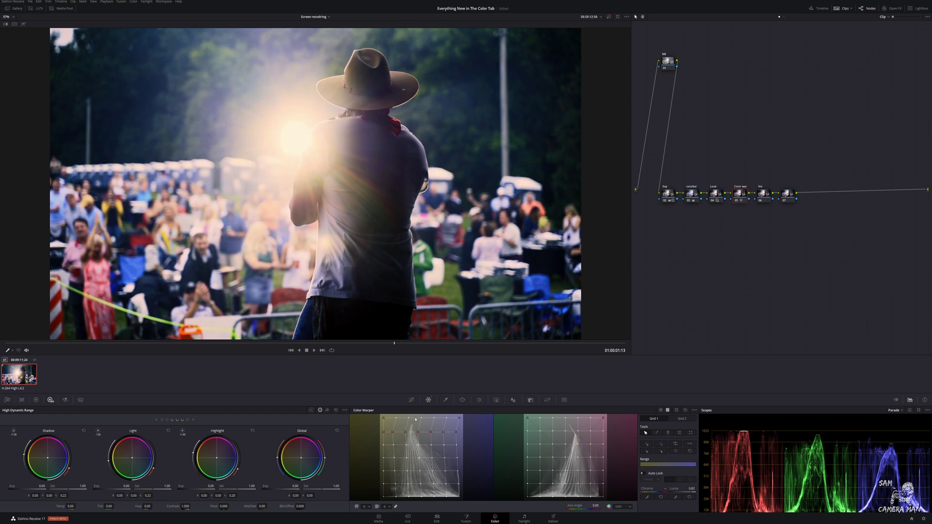
{"action": "mouse_move", "coordinate": [419, 433]}
{"action": "left_mouse_down"}
{"action": "mouse_move", "coordinate": [429, 427]}
{"action": "mouse_move", "coordinate": [417, 425]}
{"action": "left_mouse_up"}
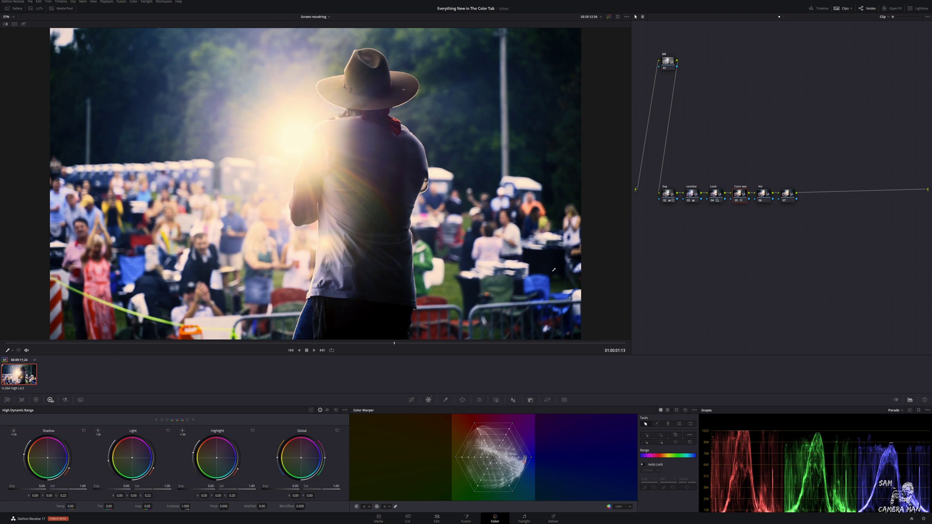
On the Vin node, add a circle window, stretch it into a wide ellipse, and invert it.
{"action": "left_click", "coordinate": [759, 196]}
{"action": "left_click", "coordinate": [462, 400]}
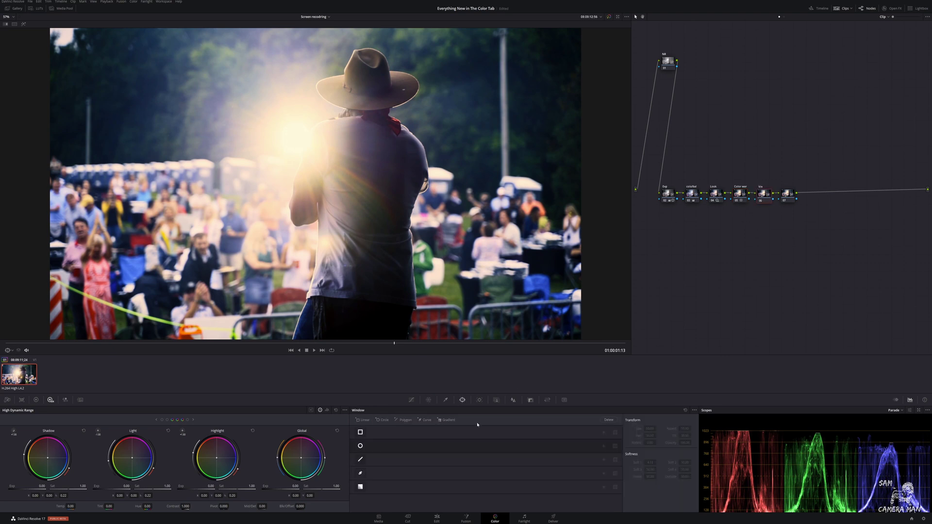
{"action": "left_click", "coordinate": [360, 446]}
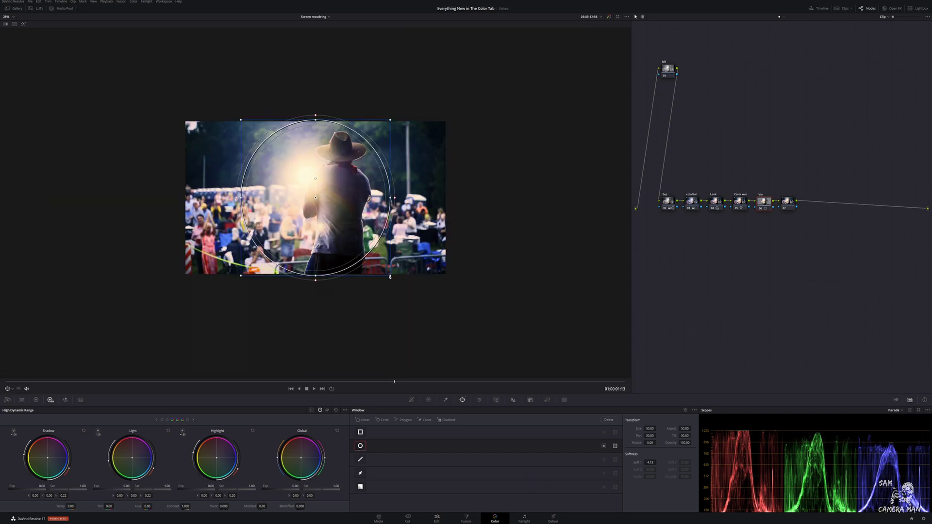
{"action": "mouse_move", "coordinate": [391, 276]}
{"action": "left_mouse_down"}
{"action": "mouse_move", "coordinate": [406, 291]}
{"action": "mouse_move", "coordinate": [393, 279]}
{"action": "left_mouse_up"}
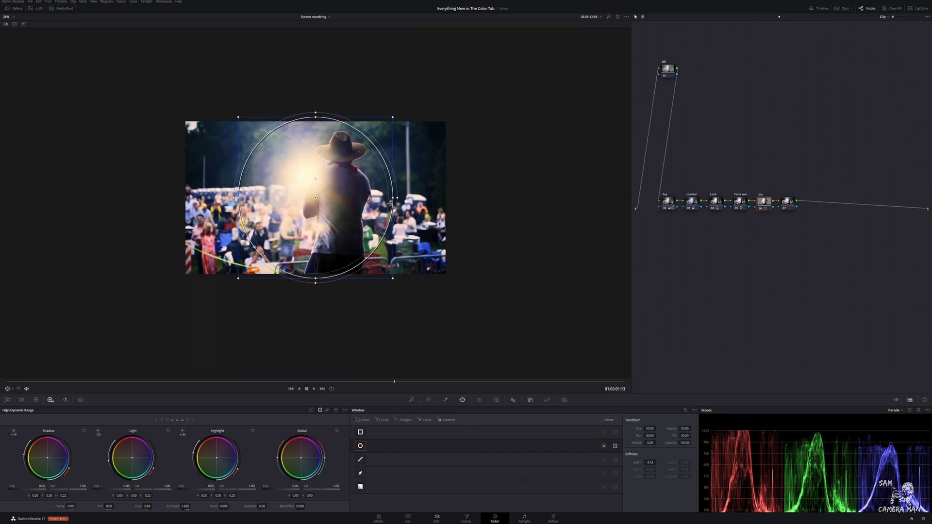
{"action": "left_click_drag", "start_coordinate": [391, 202], "coordinate": [560, 206]}
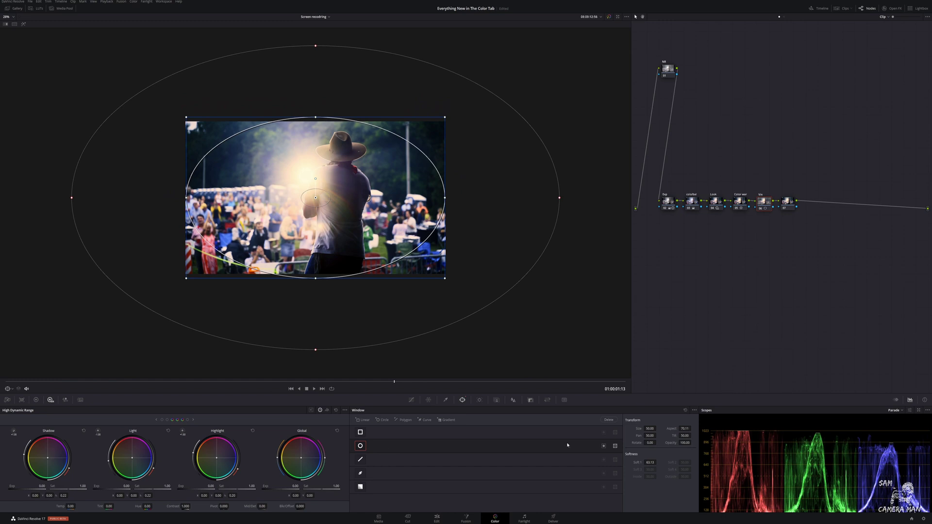
{"action": "left_click", "coordinate": [604, 446]}
Pull the custom curve down to darken the edges, then disable the NR node.
{"action": "left_click", "coordinate": [411, 400]}
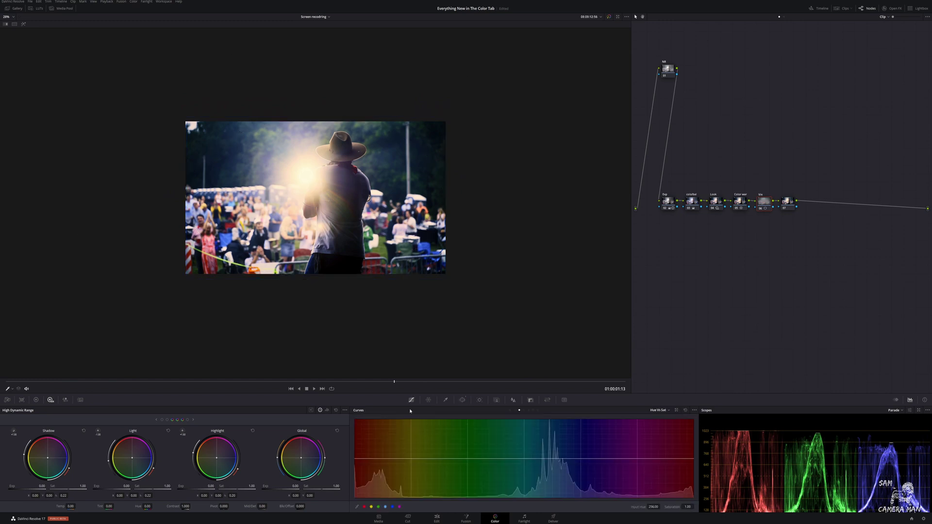
{"action": "left_click", "coordinate": [510, 411]}
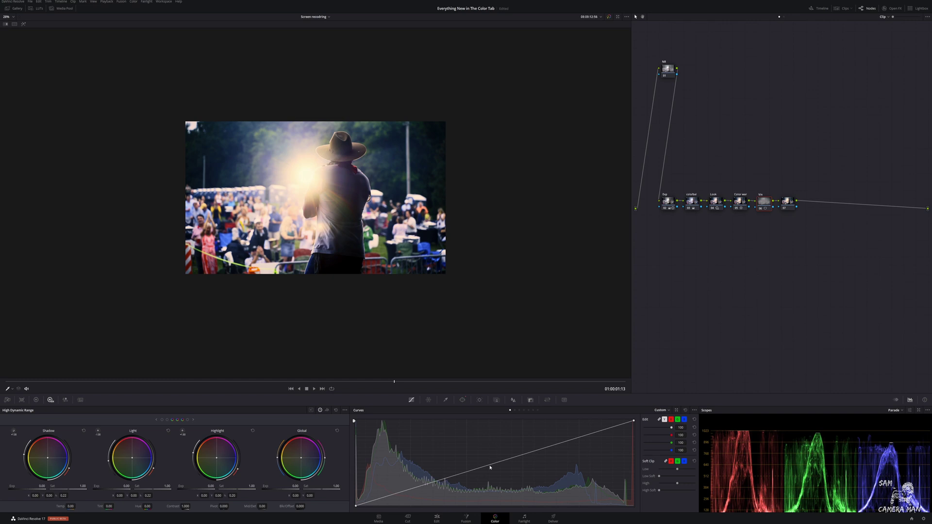
{"action": "left_click_drag", "start_coordinate": [491, 469], "coordinate": [508, 503]}
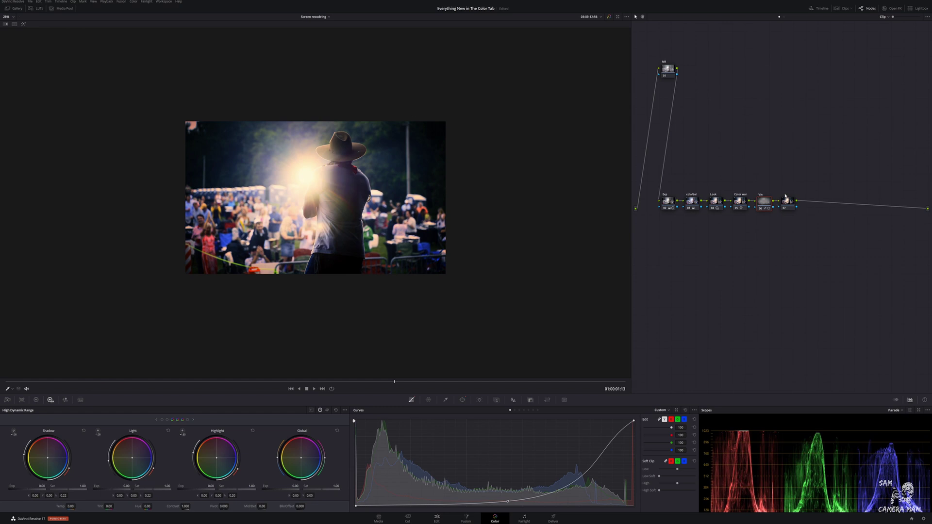
{"action": "left_click", "coordinate": [665, 76]}
Re-enable the NR node and set temporal noise reduction to 3 frames with Chroma threshold 6.2.
{"action": "left_click", "coordinate": [662, 75]}
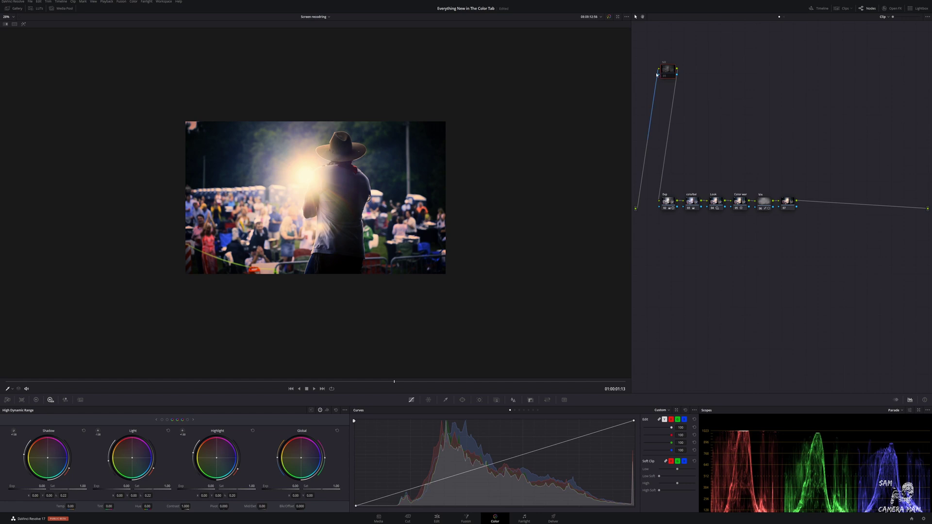
{"action": "key", "text": "ctrl+d"}
{"action": "left_click", "coordinate": [81, 400]}
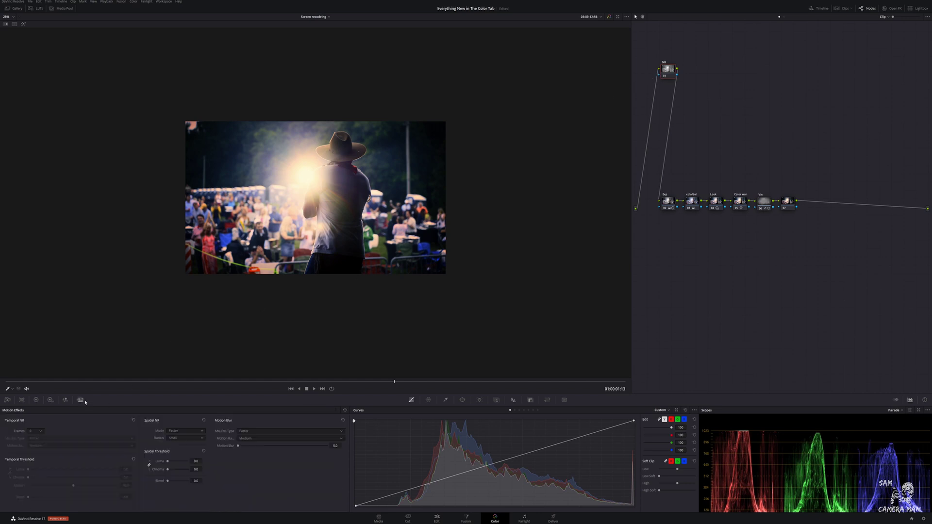
{"action": "left_click", "coordinate": [35, 431]}
{"action": "left_click", "coordinate": [35, 454]}
{"action": "left_click", "coordinate": [126, 478]}
{"action": "key", "text": "Return"}
Toggle noise reduction off and on to compare, leave it enabled, and select the last node.
{"action": "scroll", "coordinate": [340, 173], "scroll_direction": "up", "scroll_amount": 5}
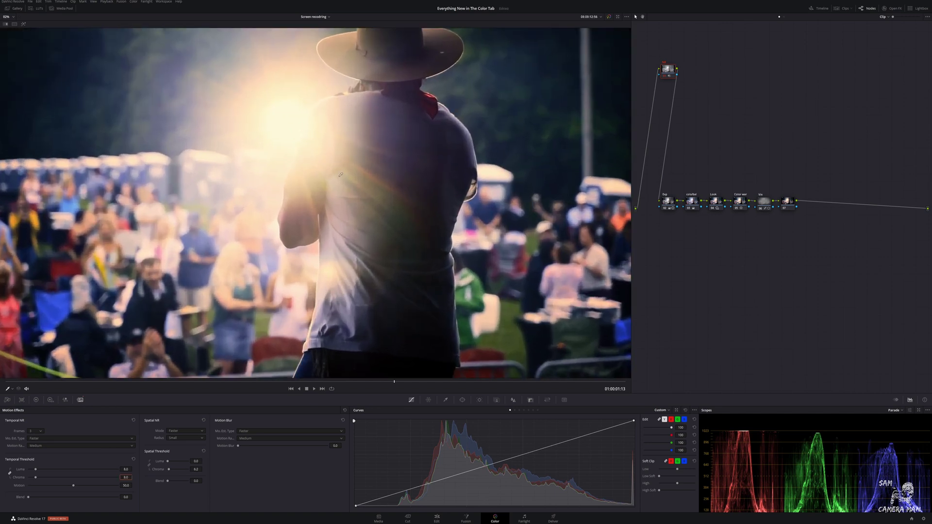
{"action": "scroll", "coordinate": [341, 174], "scroll_direction": "up", "scroll_amount": 4}
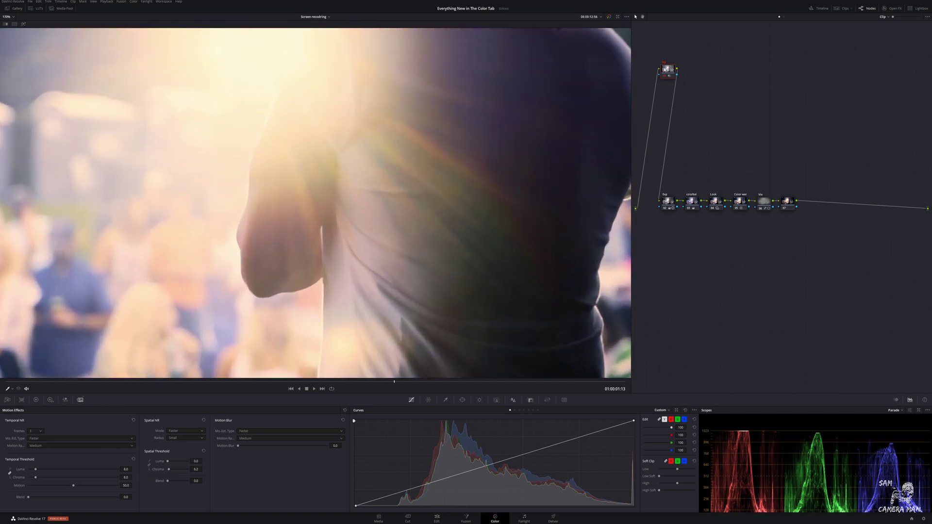
{"action": "key", "text": "ctrl+d"}
{"action": "scroll", "coordinate": [273, 218], "scroll_direction": "up", "scroll_amount": 3}
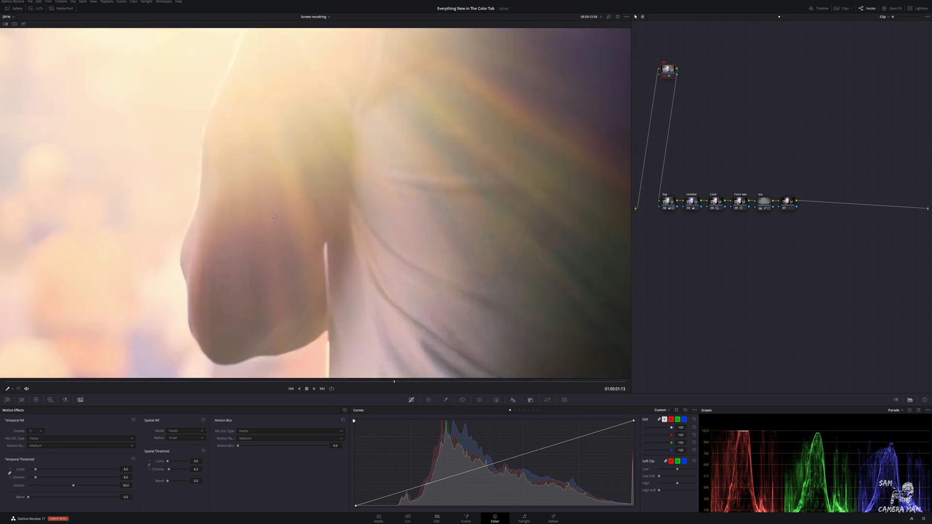
{"action": "key", "text": "ctrl+d"}
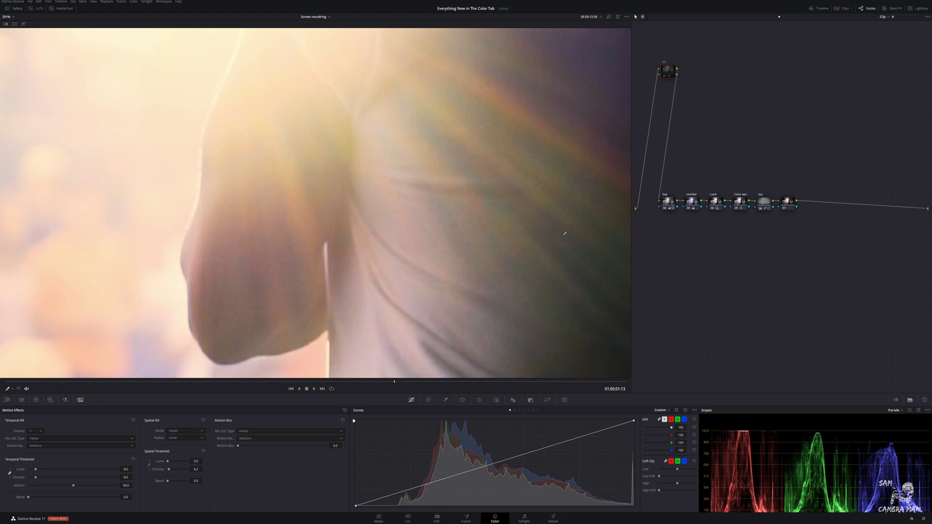
{"action": "key", "text": "ctrl+d"}
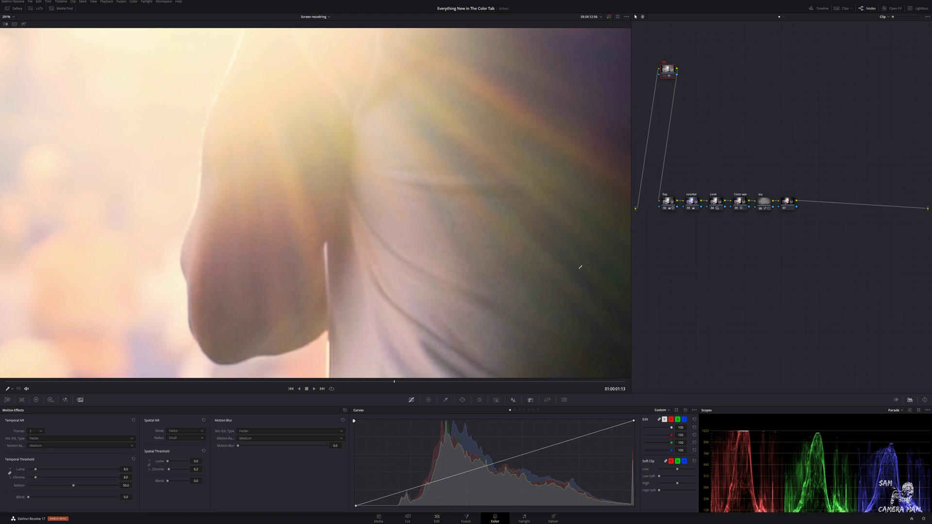
{"action": "scroll", "coordinate": [532, 220], "scroll_direction": "down", "scroll_amount": 10}
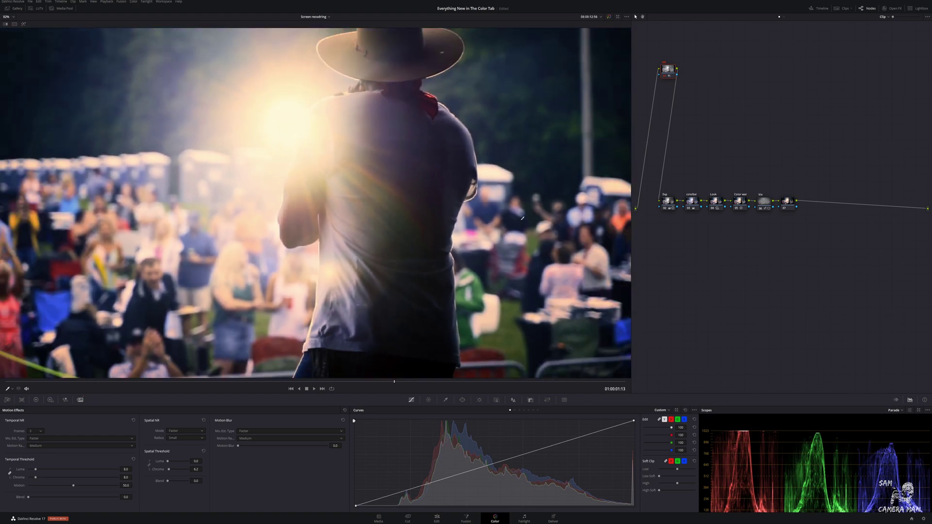
{"action": "scroll", "coordinate": [509, 224], "scroll_direction": "up", "scroll_amount": 1}
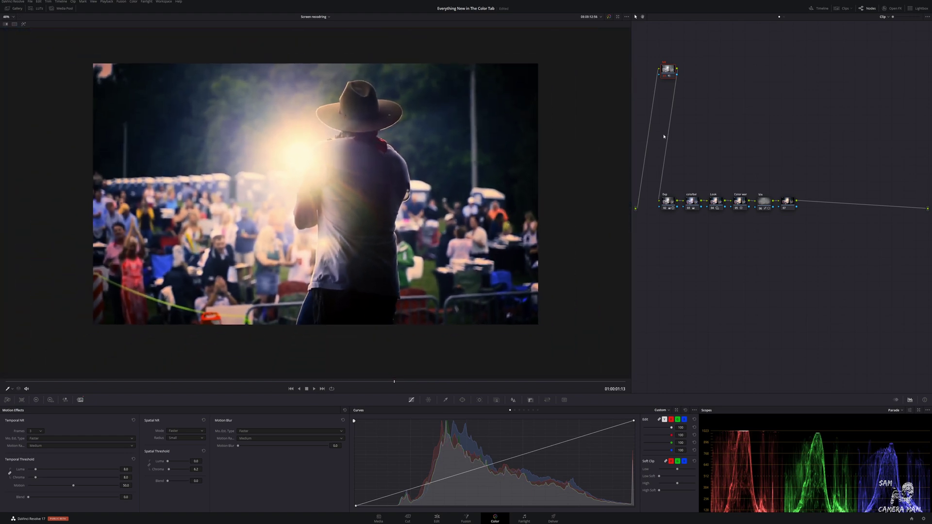
{"action": "left_click", "coordinate": [787, 203]}
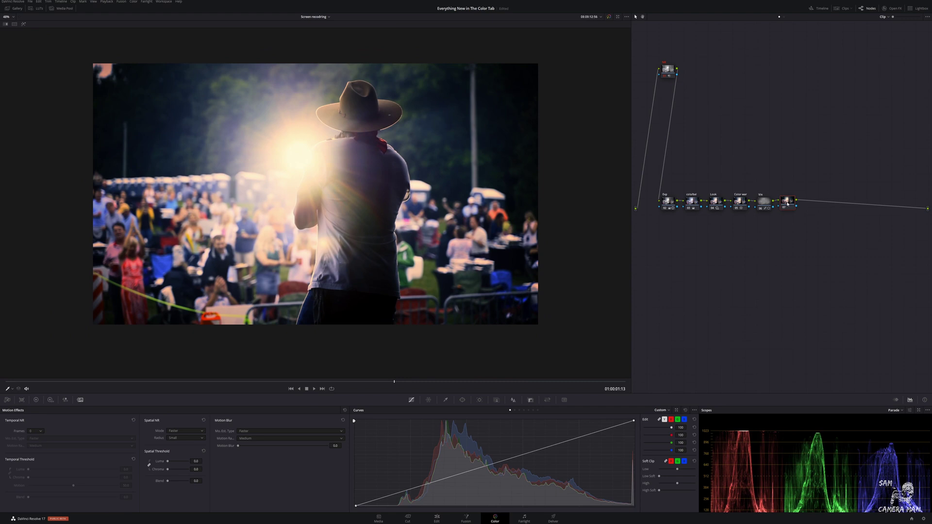
Find Film Grain in the OpenFX library with 'film gr' and apply it to the last node.
{"action": "left_click", "coordinate": [892, 9]}
{"action": "left_click", "coordinate": [917, 18]}
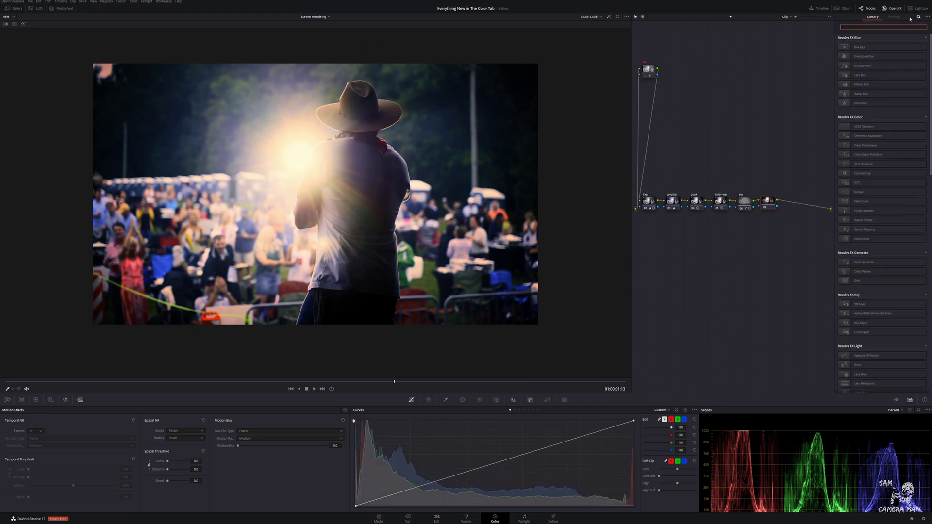
{"action": "type", "text": "film gr"}
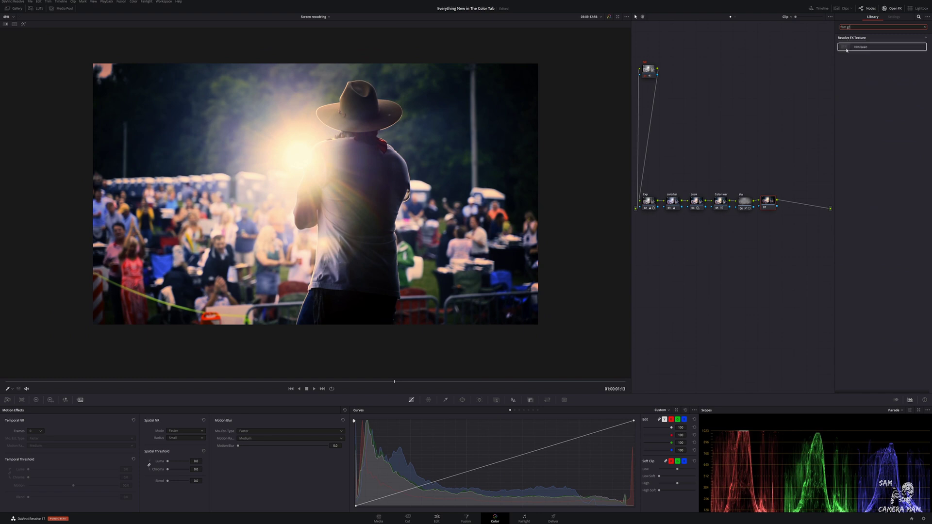
{"action": "left_click_drag", "start_coordinate": [860, 47], "coordinate": [768, 203]}
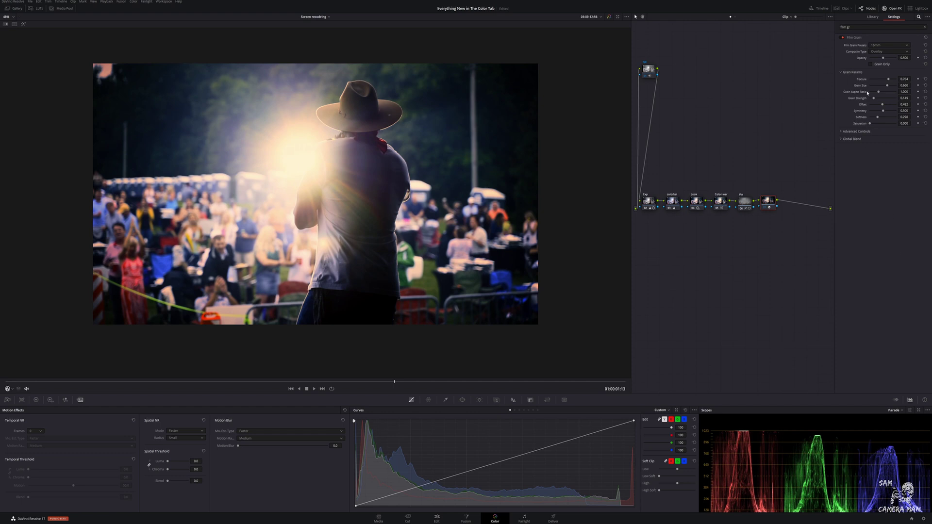
Choose the 35mm 200T Film Grain preset, then hide the OpenFX panel.
{"action": "left_click", "coordinate": [874, 46]}
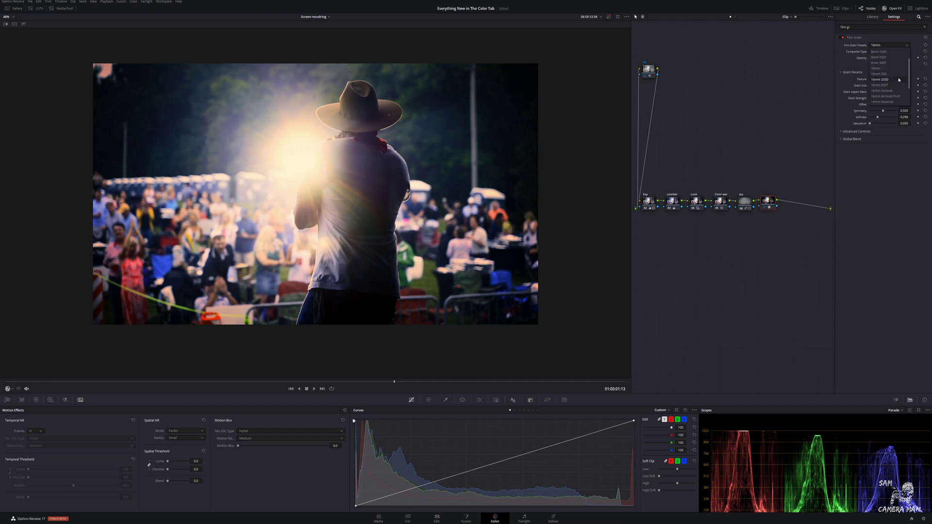
{"action": "scroll", "coordinate": [892, 90], "scroll_direction": "down", "scroll_amount": 3}
{"action": "left_click", "coordinate": [891, 85]}
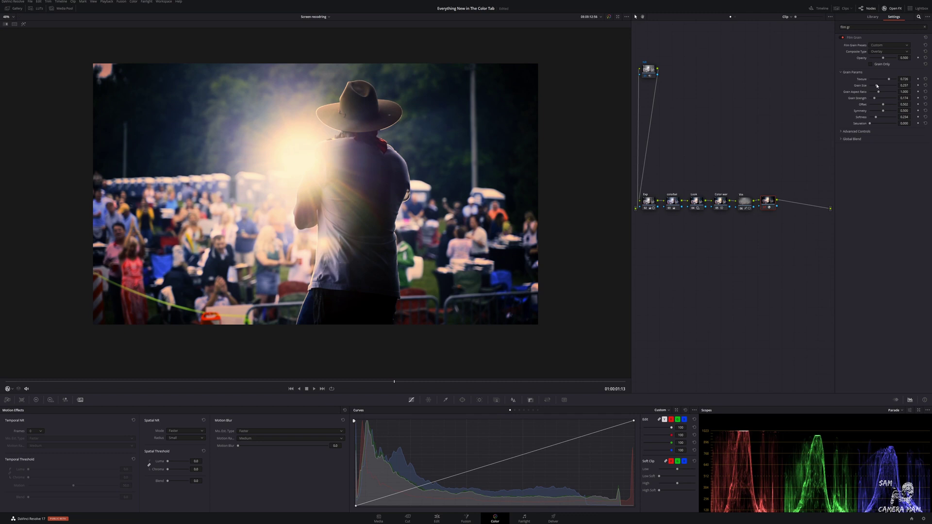
{"action": "scroll", "coordinate": [446, 214], "scroll_direction": "up", "scroll_amount": 2}
{"action": "scroll", "coordinate": [444, 219], "scroll_direction": "down", "scroll_amount": 3}
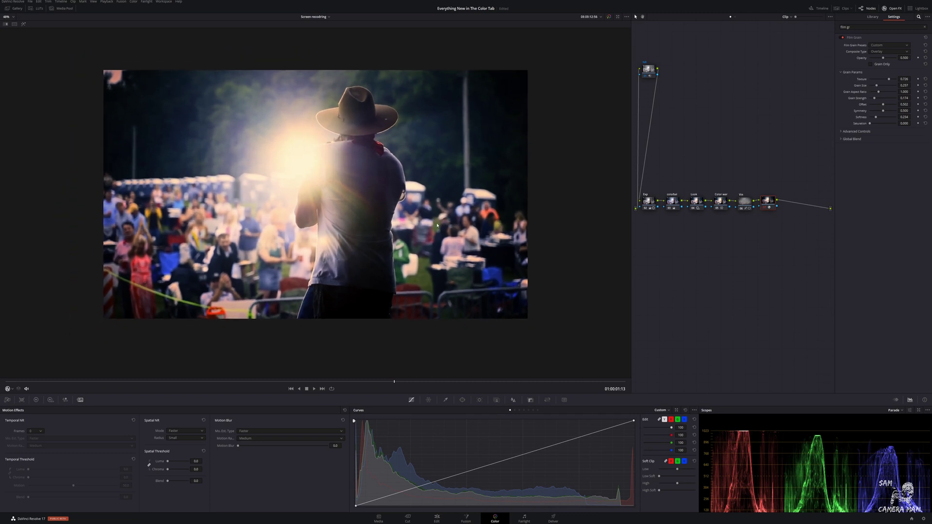
{"action": "scroll", "coordinate": [443, 224], "scroll_direction": "up", "scroll_amount": 2}
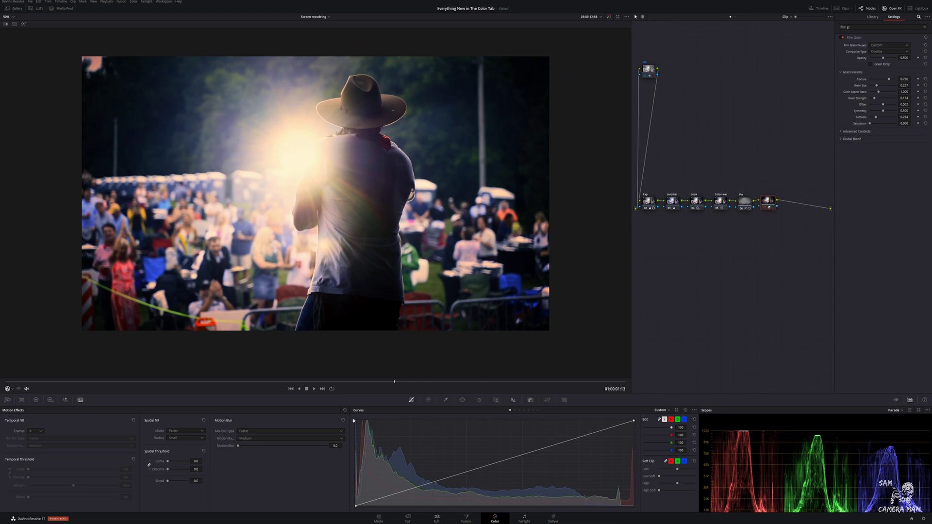
{"action": "left_click", "coordinate": [892, 9]}
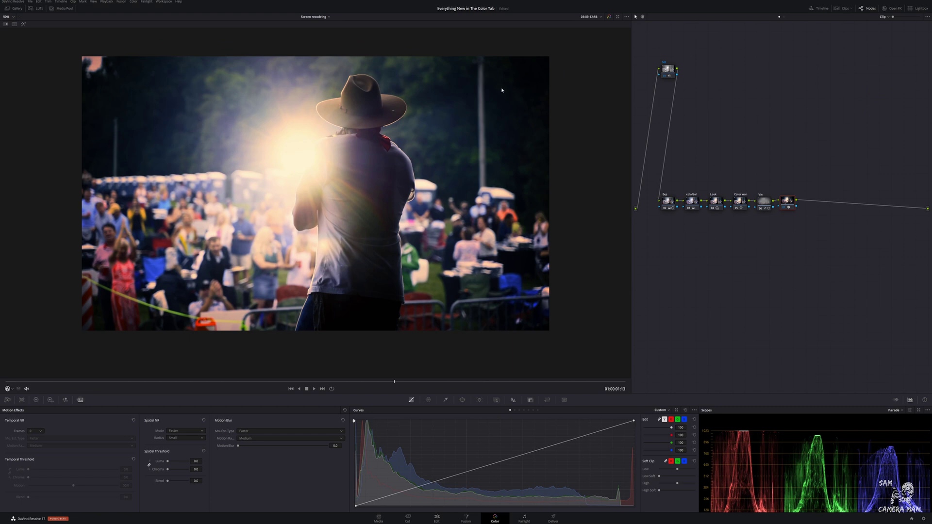
Show the HDR color wheels, then the Magic Mask controls, and finally the Color Warper.
{"action": "left_click", "coordinate": [50, 400]}
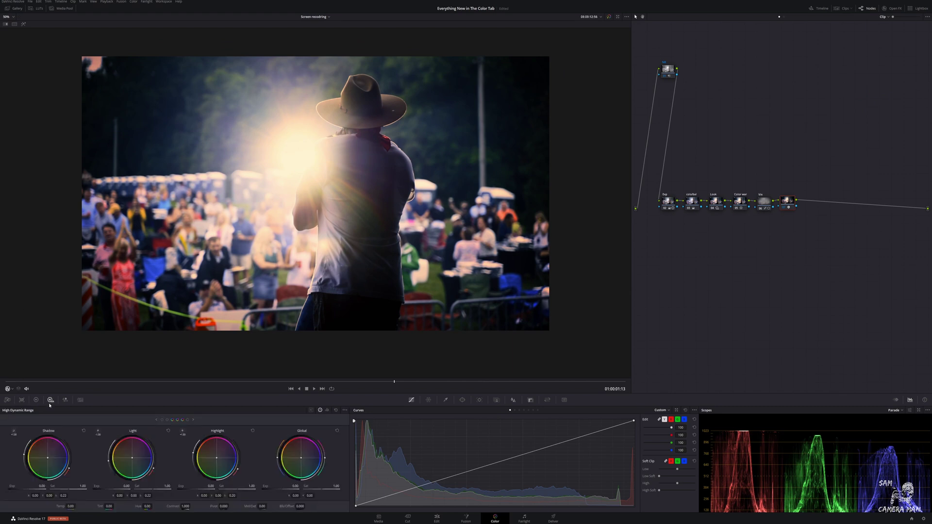
{"action": "left_click", "coordinate": [496, 400]}
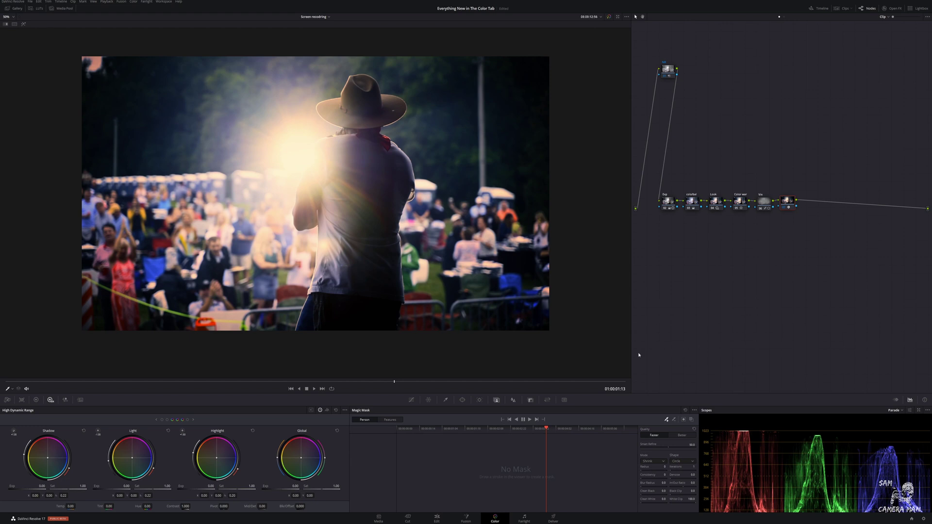
{"action": "left_click", "coordinate": [428, 400]}
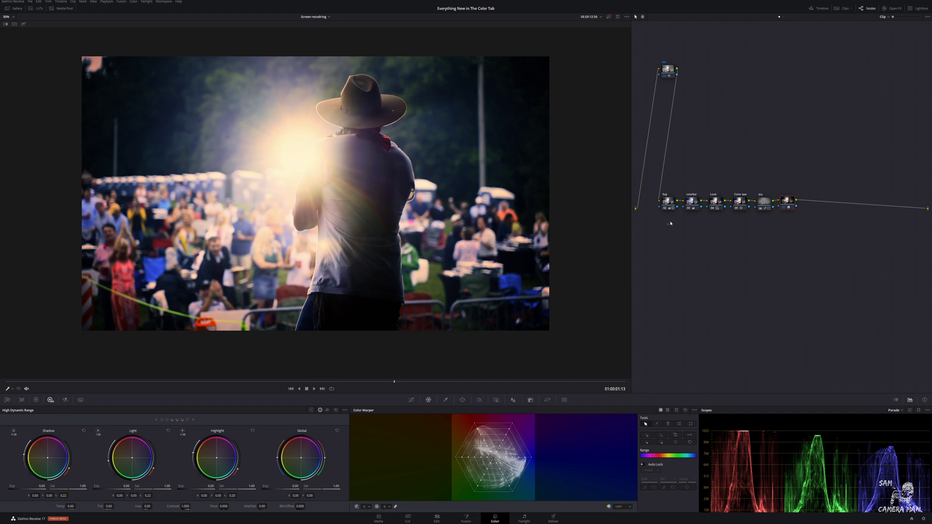
{"action": "key", "text": "shift+d"}
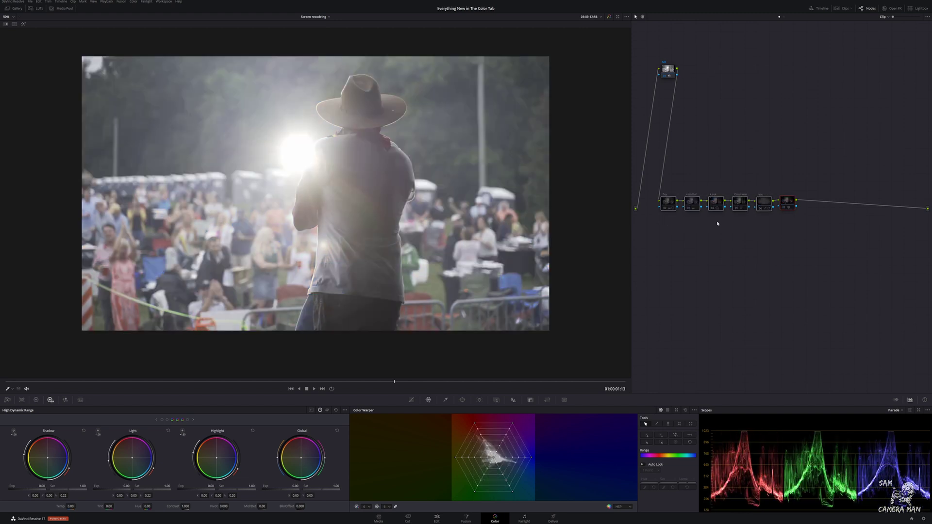
{"action": "left_click", "coordinate": [669, 208]}
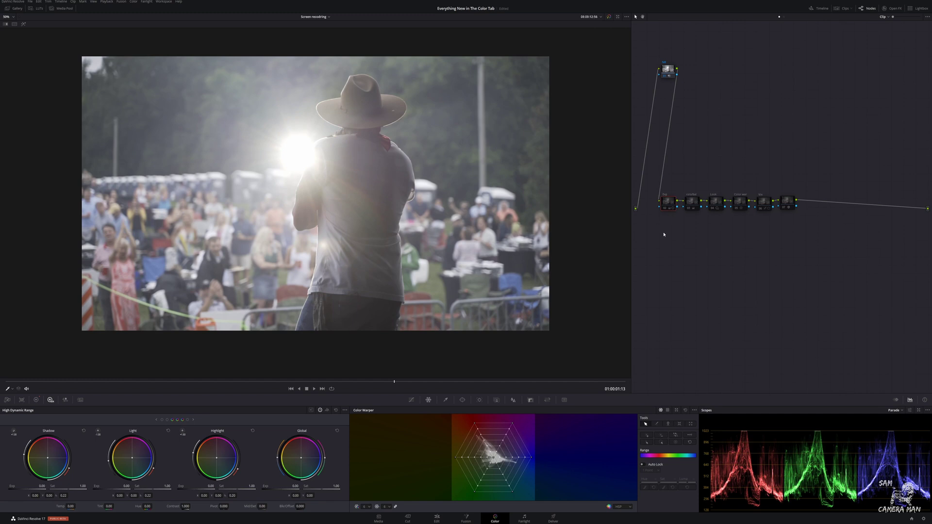
{"action": "key", "text": "ctrl+d"}
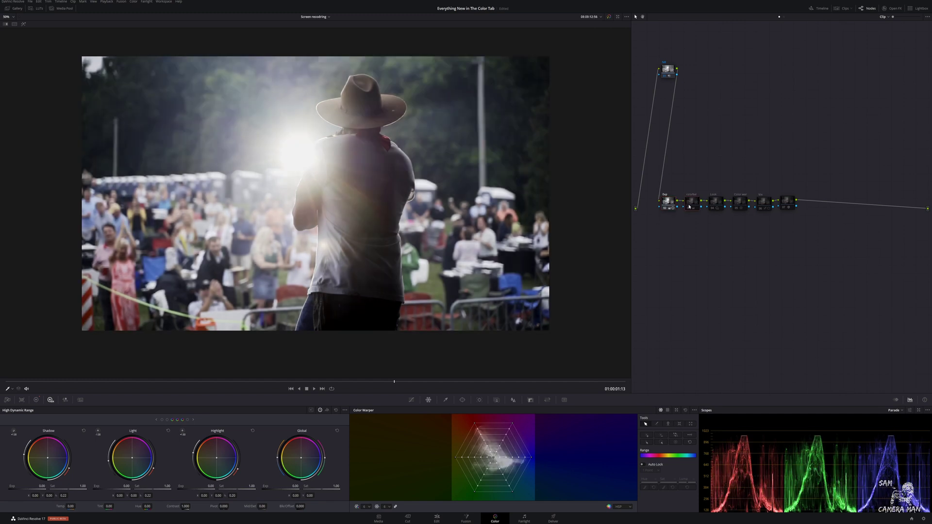
{"action": "key", "text": "ctrl+d"}
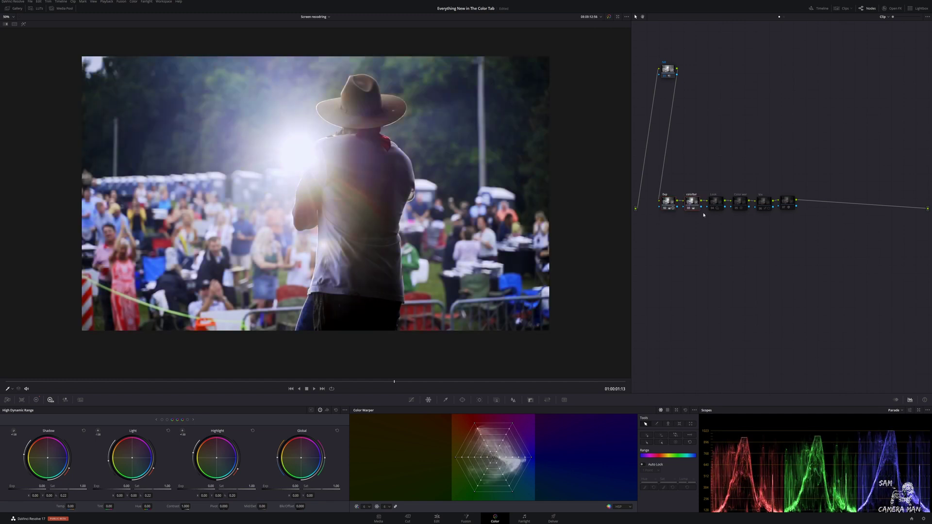
{"action": "key", "text": "ctrl+d"}
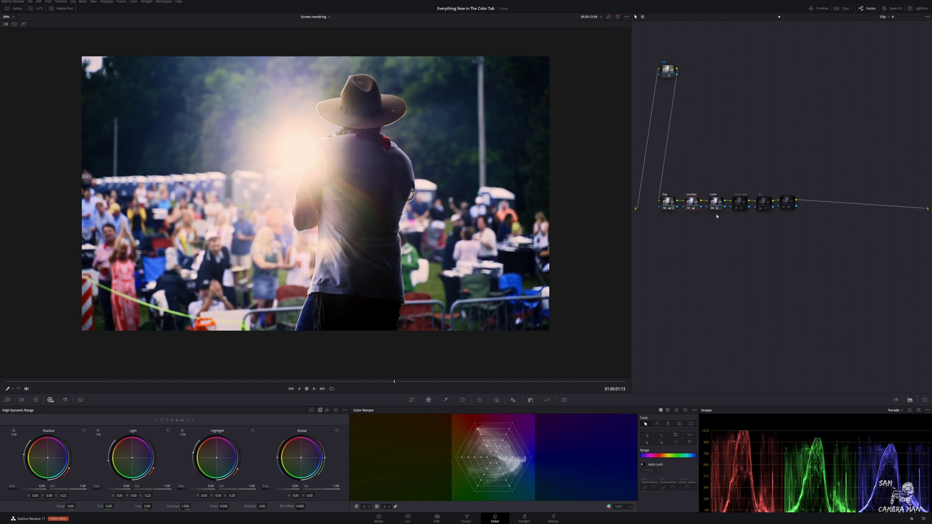
{"action": "left_click", "coordinate": [718, 208]}
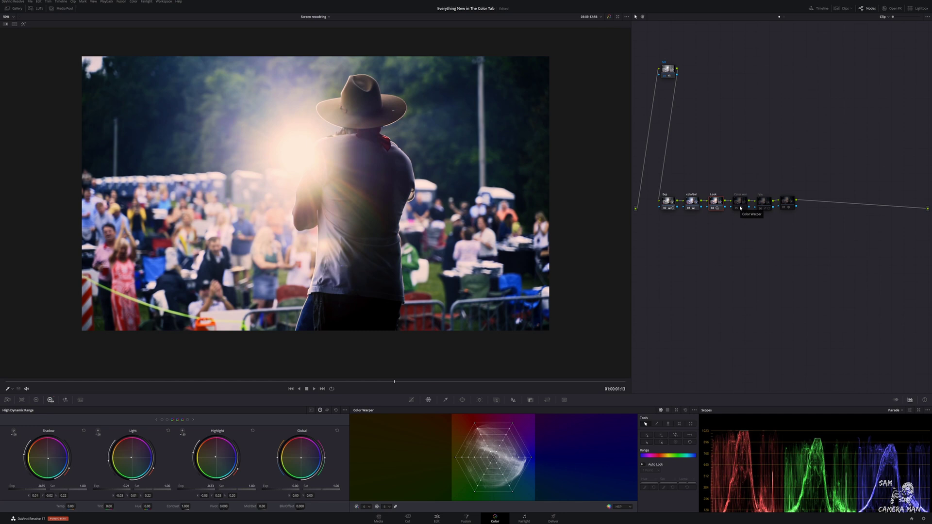
{"action": "key", "text": "ctrl+d"}
{"action": "key", "text": "ctrl+d"}
{"action": "key", "text": "ctrl+d"}
{"action": "key", "text": "ctrl+d"}
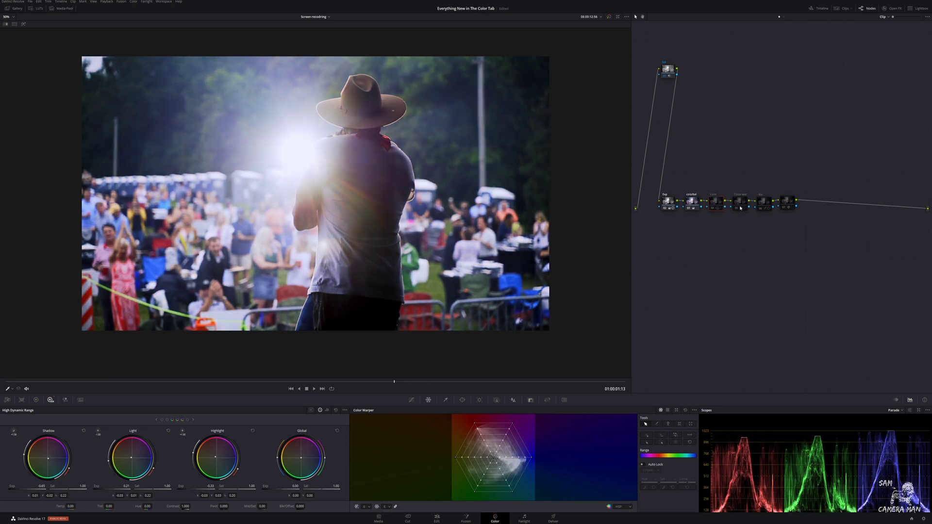
{"action": "key", "text": "ctrl+d"}
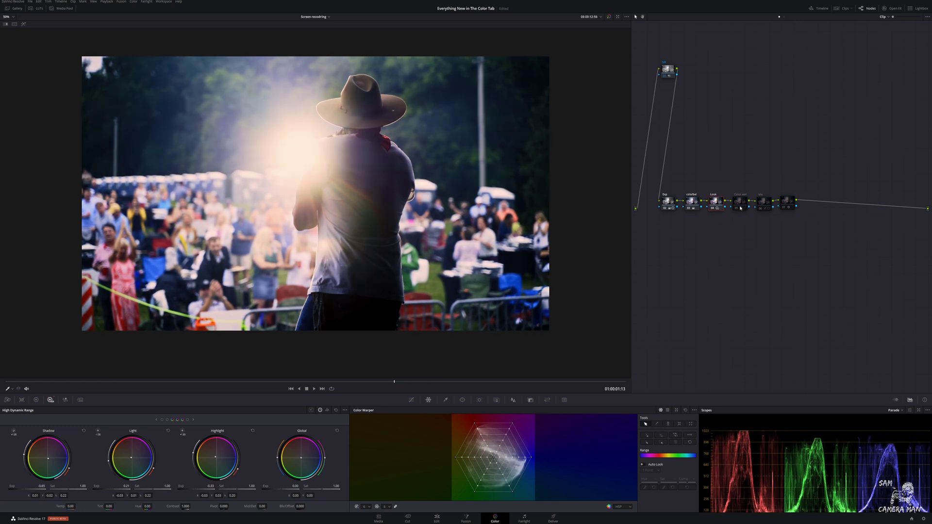
{"action": "key", "text": "ctrl+d"}
{"action": "key", "text": "ctrl+d"}
{"action": "key", "text": "ctrl+d"}
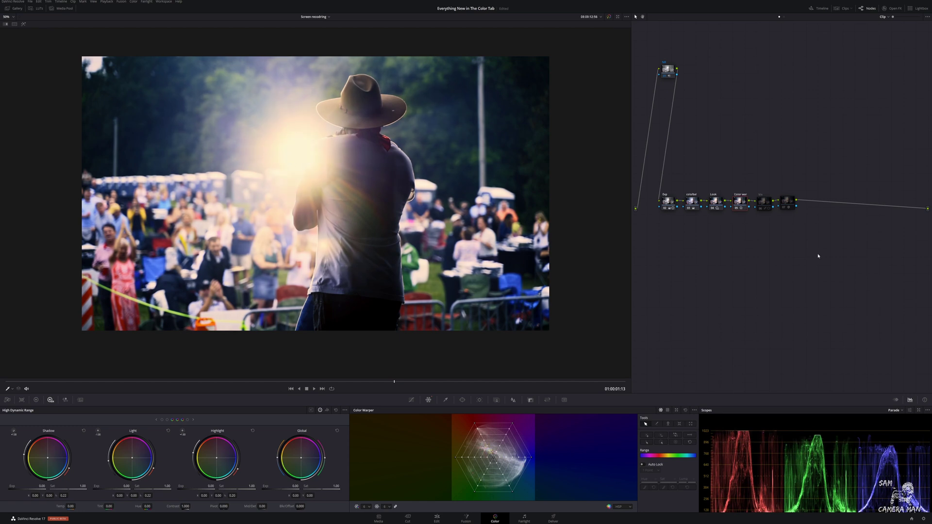
{"action": "left_click", "coordinate": [772, 205]}
{"action": "key", "text": "ctrl+d"}
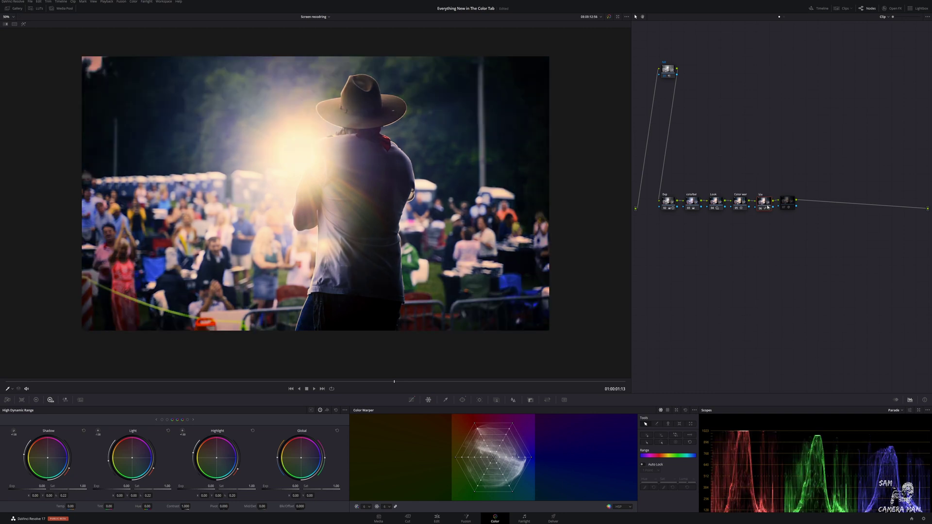
{"action": "left_click", "coordinate": [793, 208]}
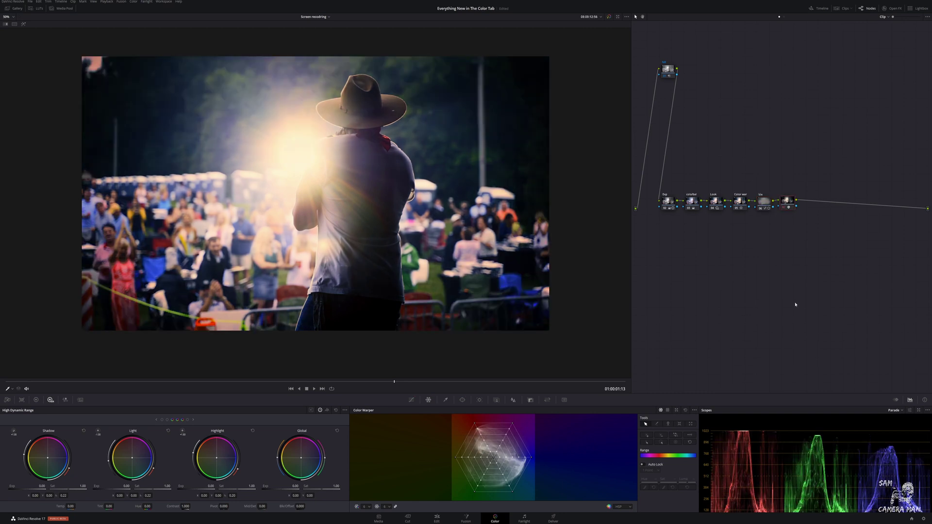